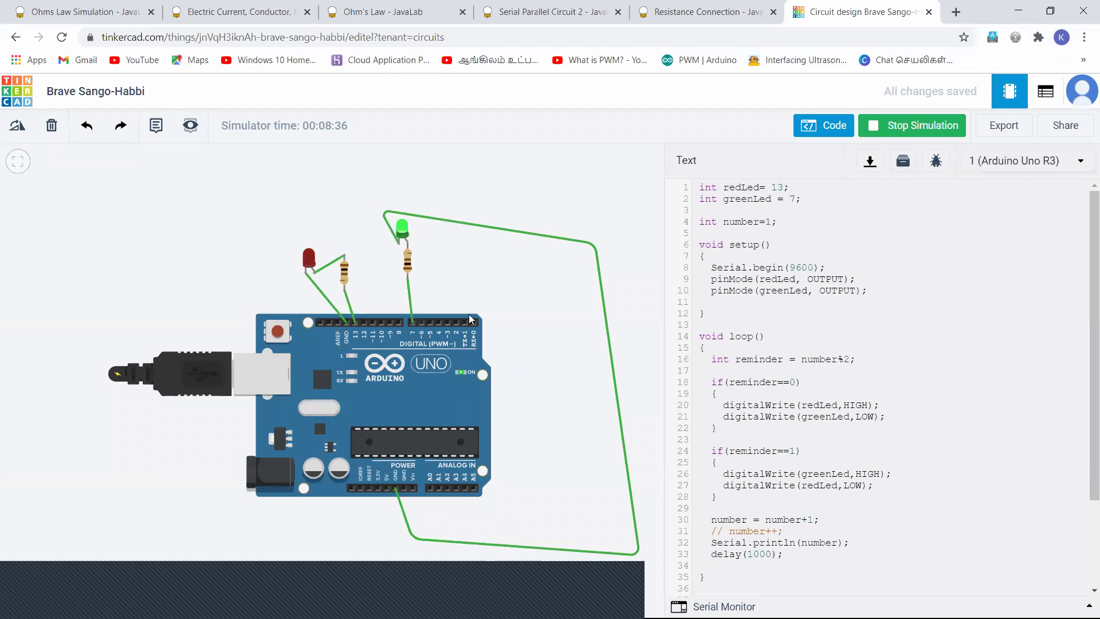
- Stop the running LED simulation and create a new blank circuit from the circuits dashboard
click(922, 131)
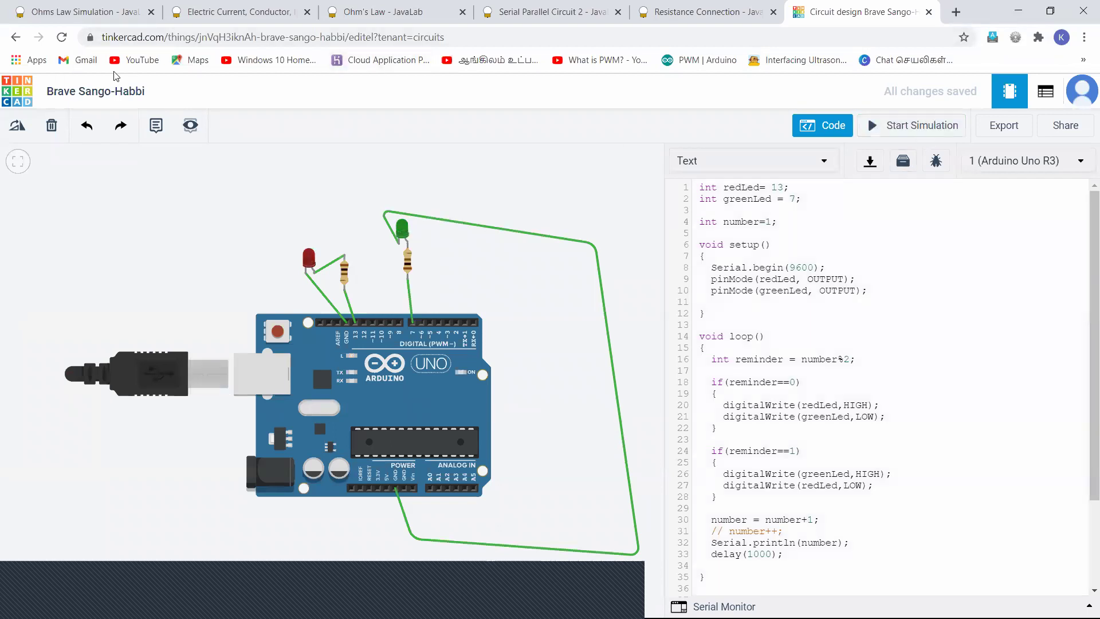
click(29, 101)
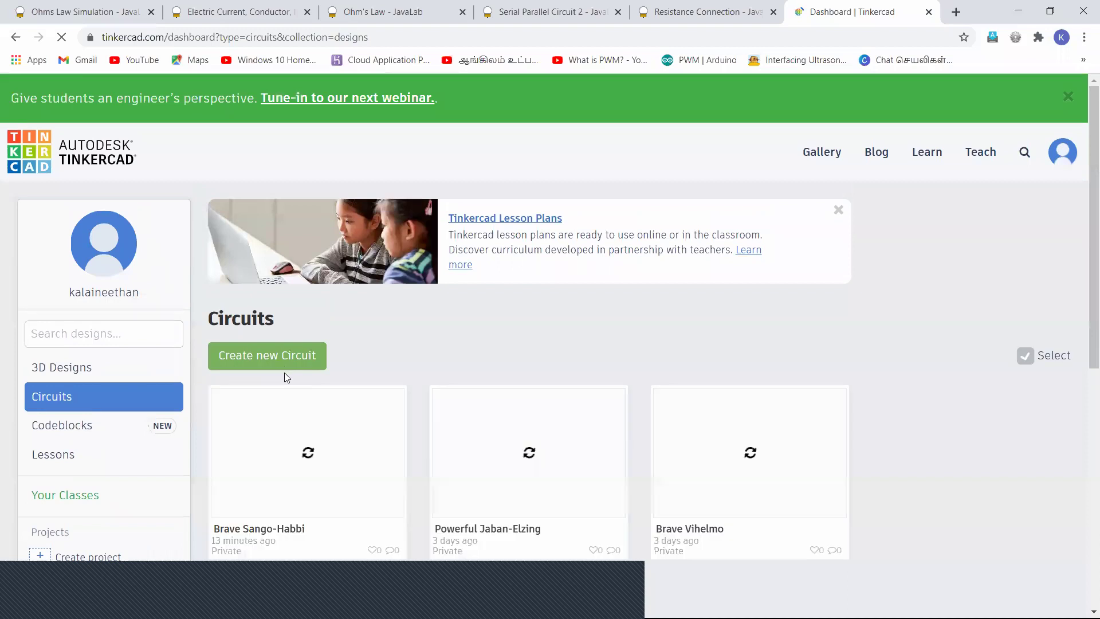
click(286, 354)
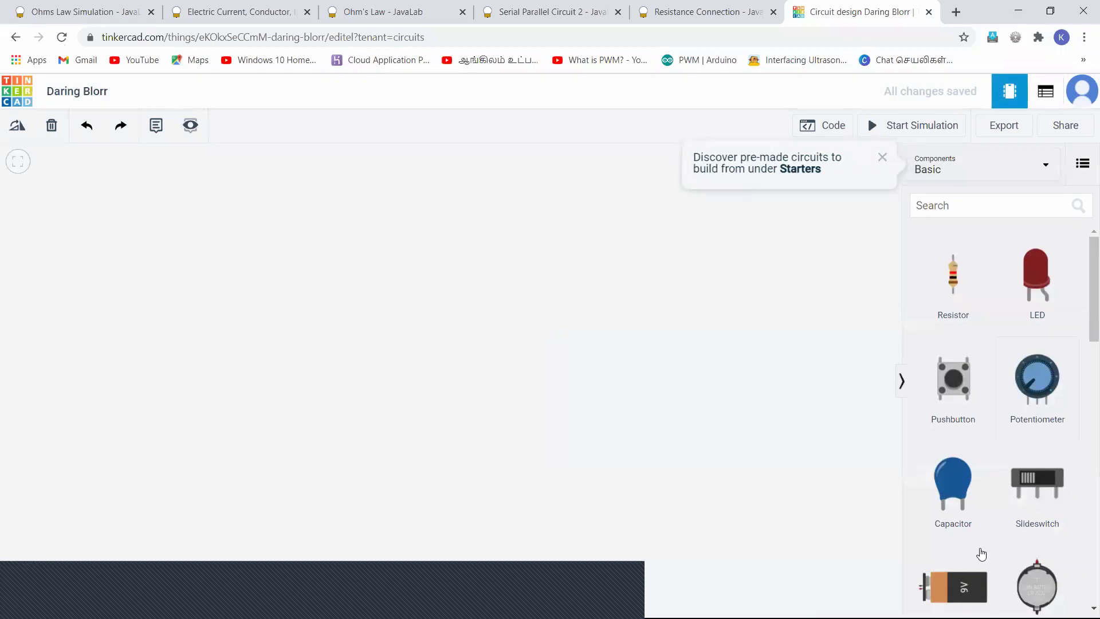
- Place an Arduino Uno R3 board in the empty circuit and position it with free space above it
scroll(981, 553, down, 7)
drag(1059, 430, 384, 377)
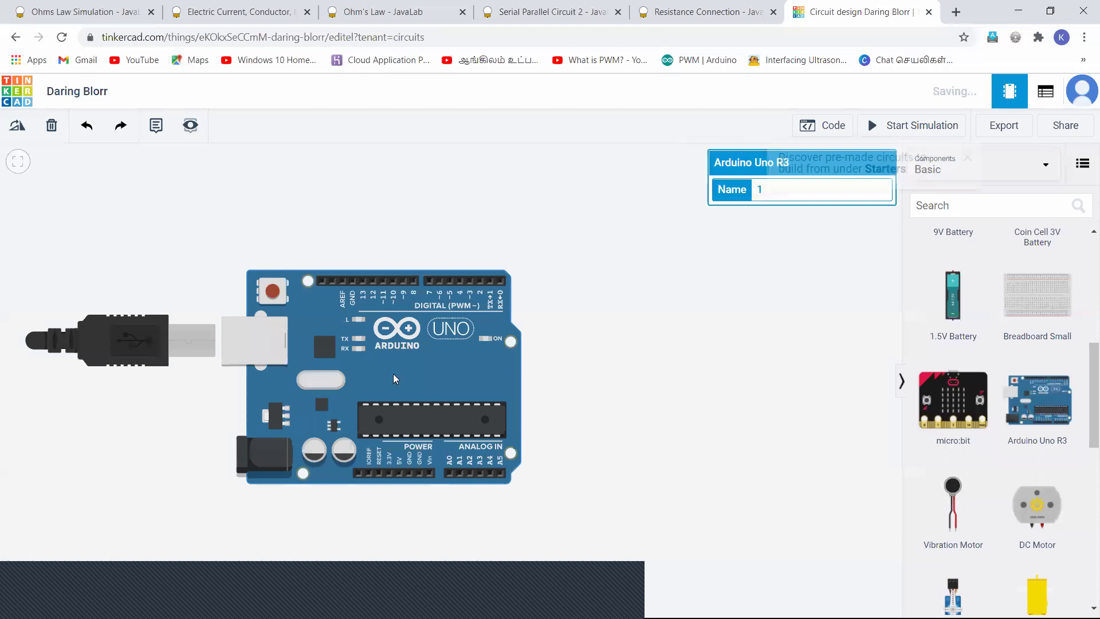
click(717, 407)
drag(462, 398, 498, 407)
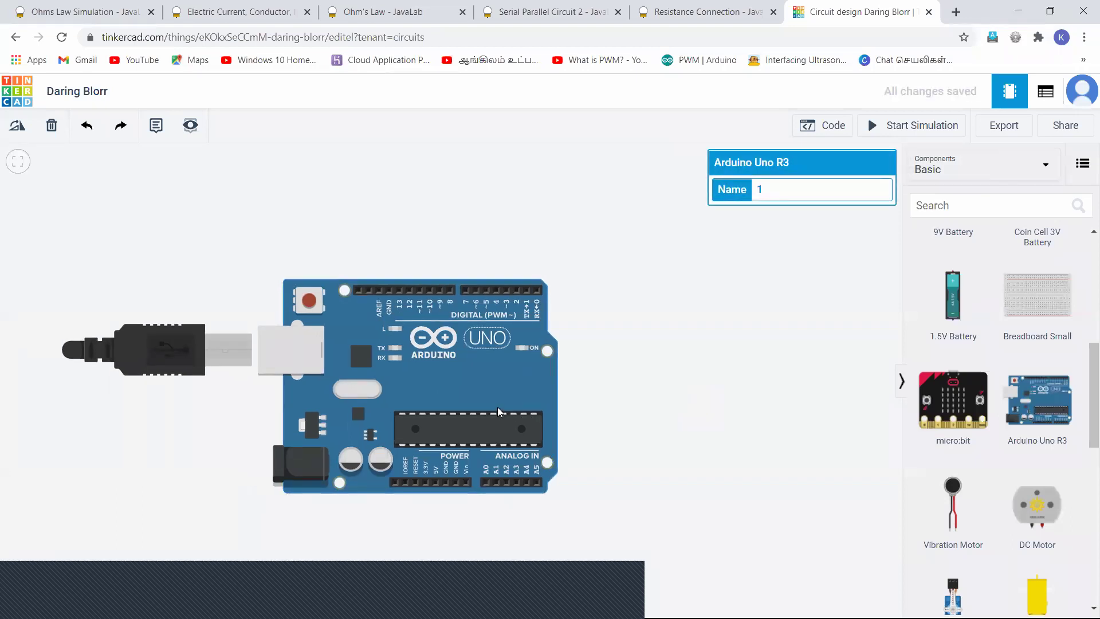
scroll(965, 394, up, 5)
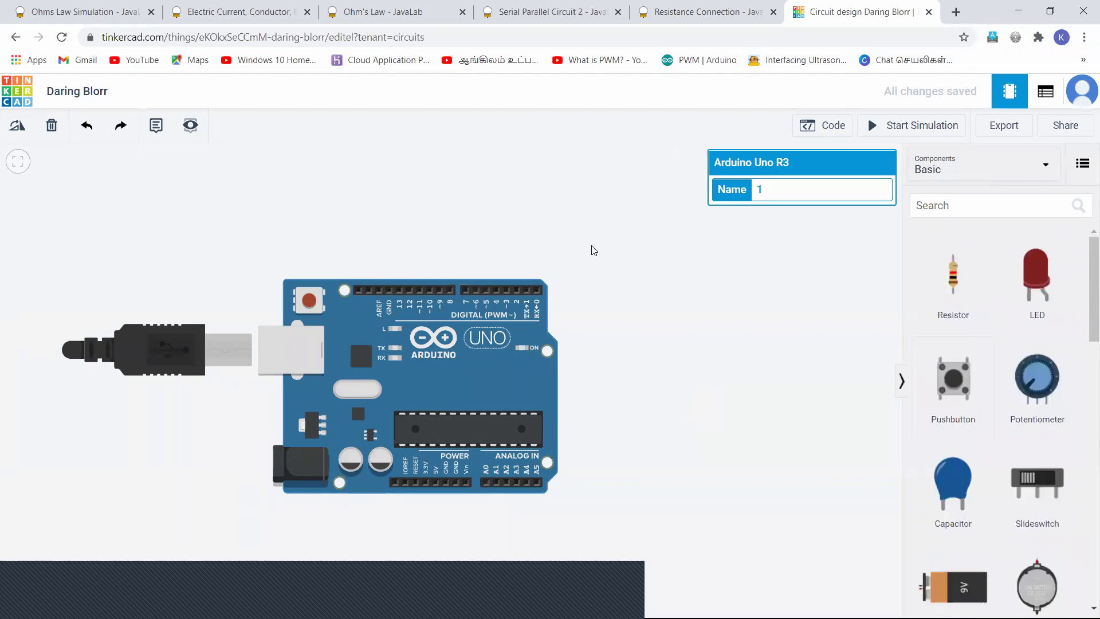
drag(425, 343, 398, 359)
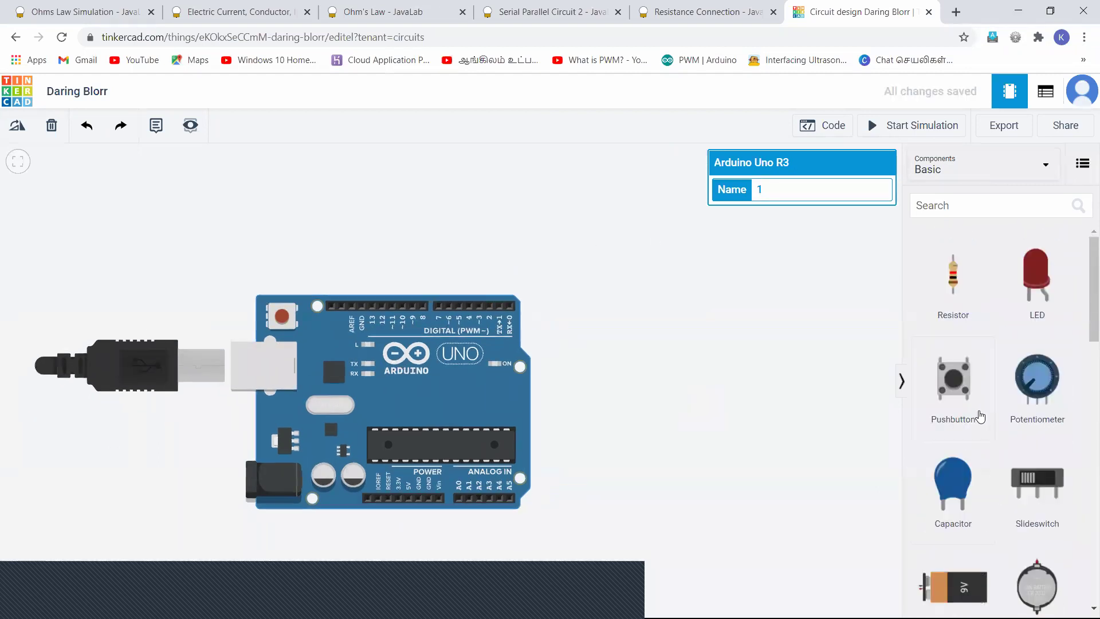
- Add a pushbutton to the circuit and arrange it beside the digital pin end of the Arduino board
drag(968, 394, 532, 207)
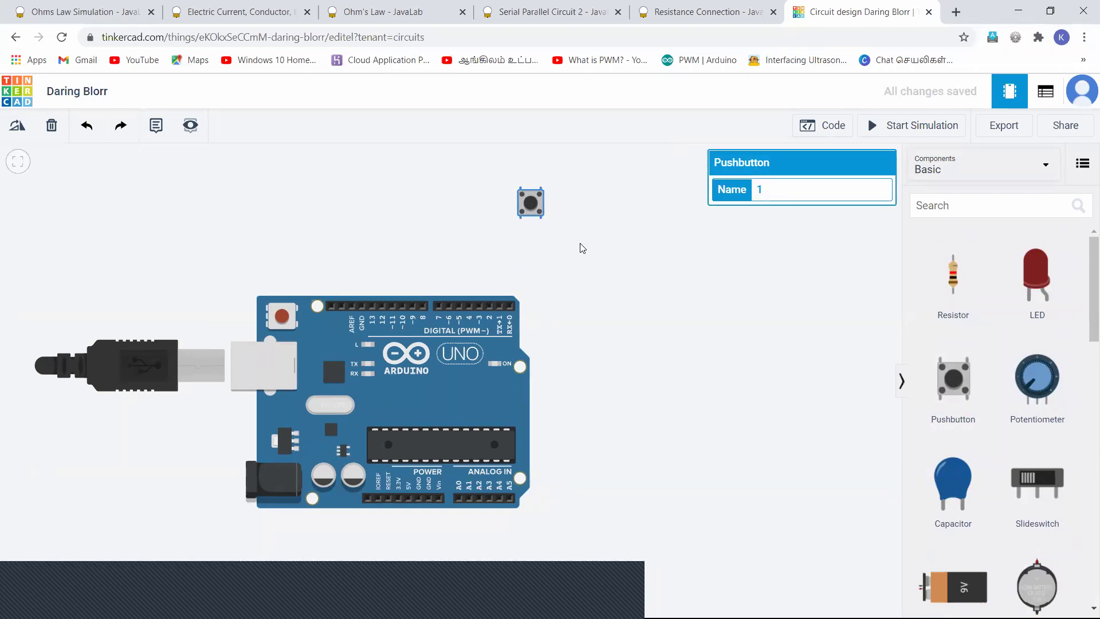
scroll(581, 247, up, 3)
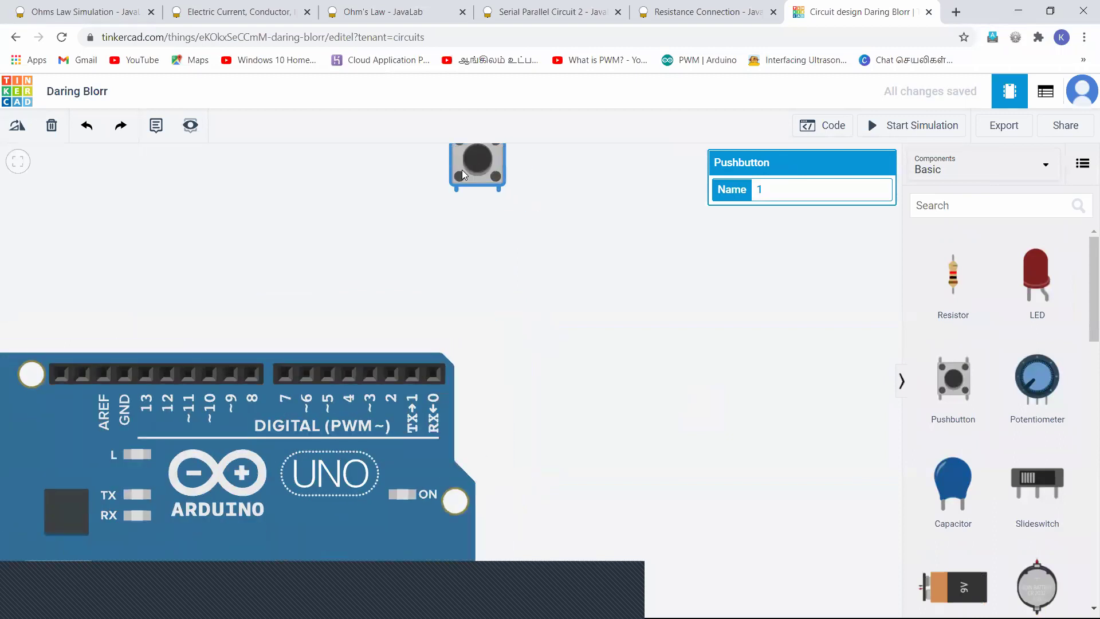
drag(462, 169, 493, 272)
drag(379, 420, 391, 320)
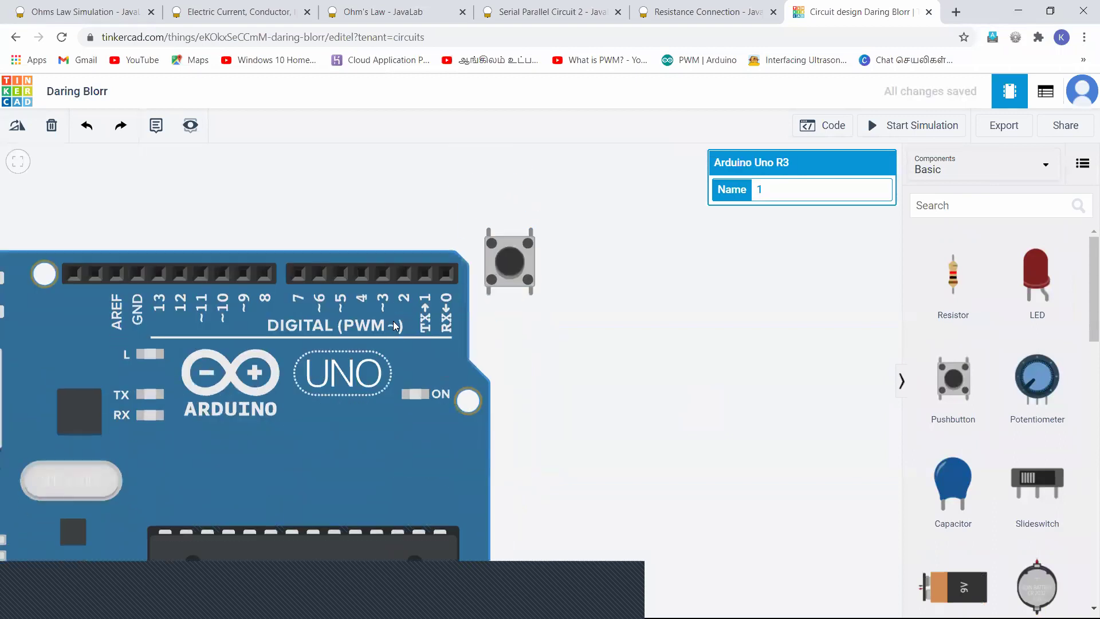
drag(498, 283, 558, 277)
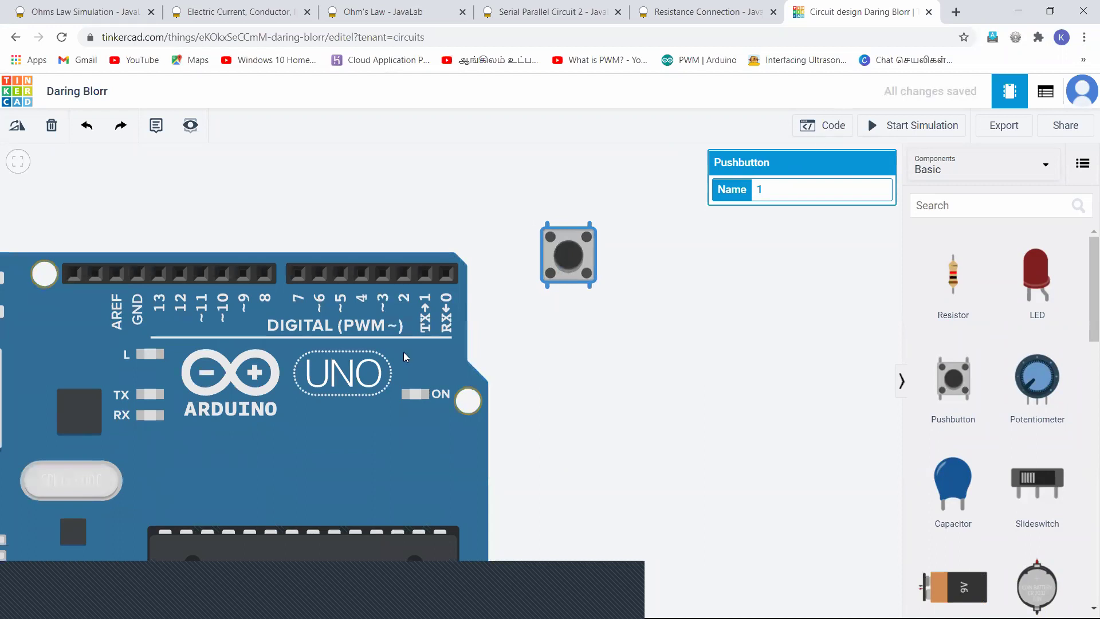
drag(394, 367, 459, 312)
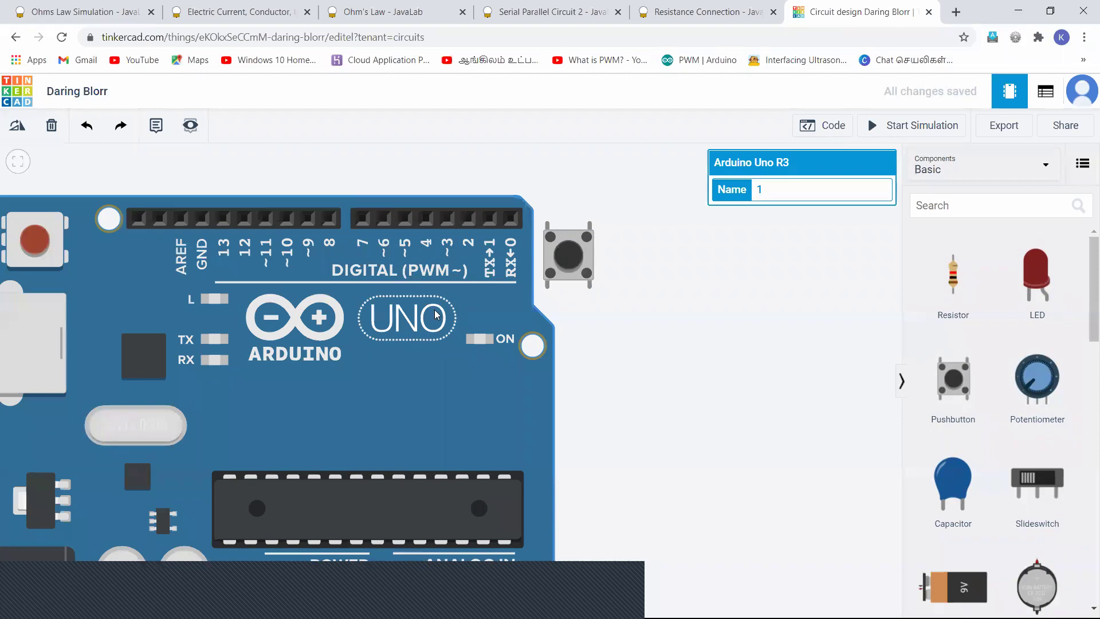
scroll(435, 314, down, 4)
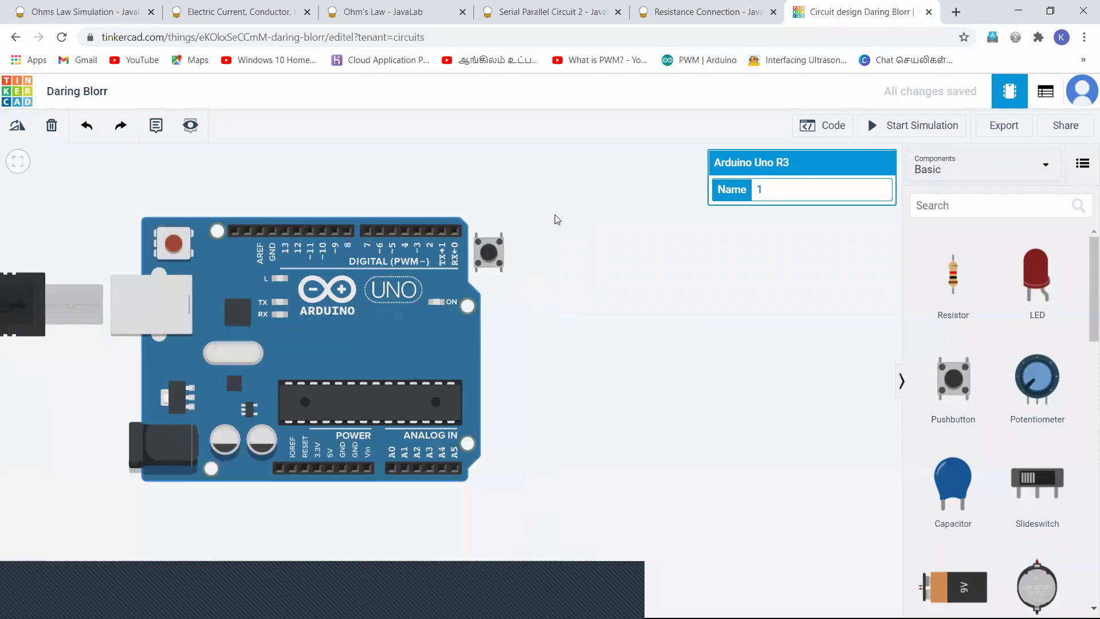
- Search Google in a new browser tab for "push button" and browse the image results
click(954, 13)
text(p)
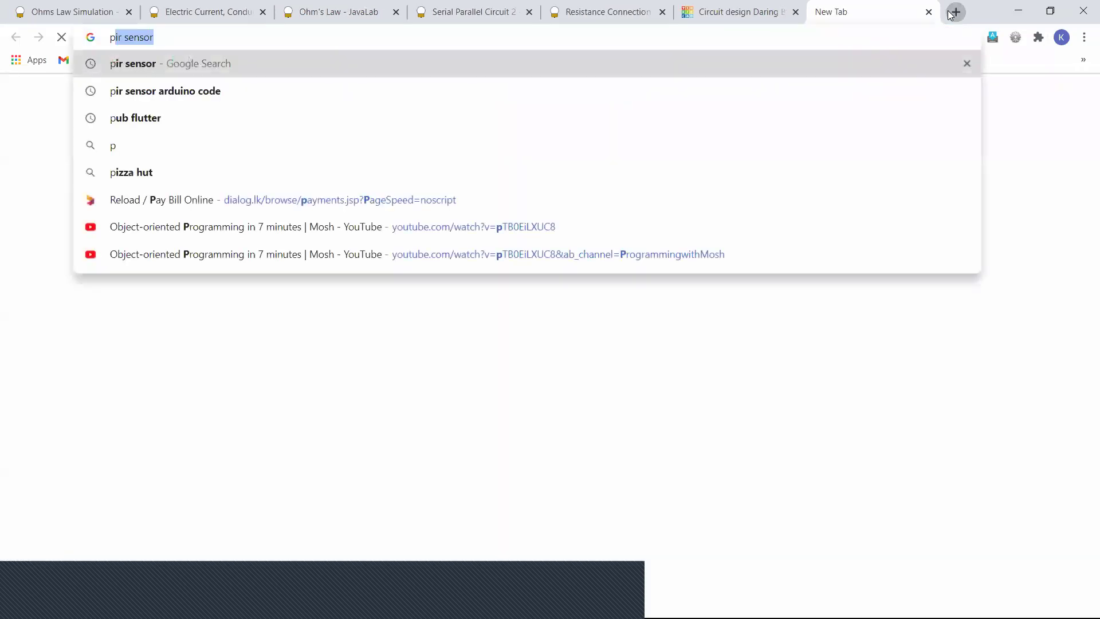
text(ush bu)
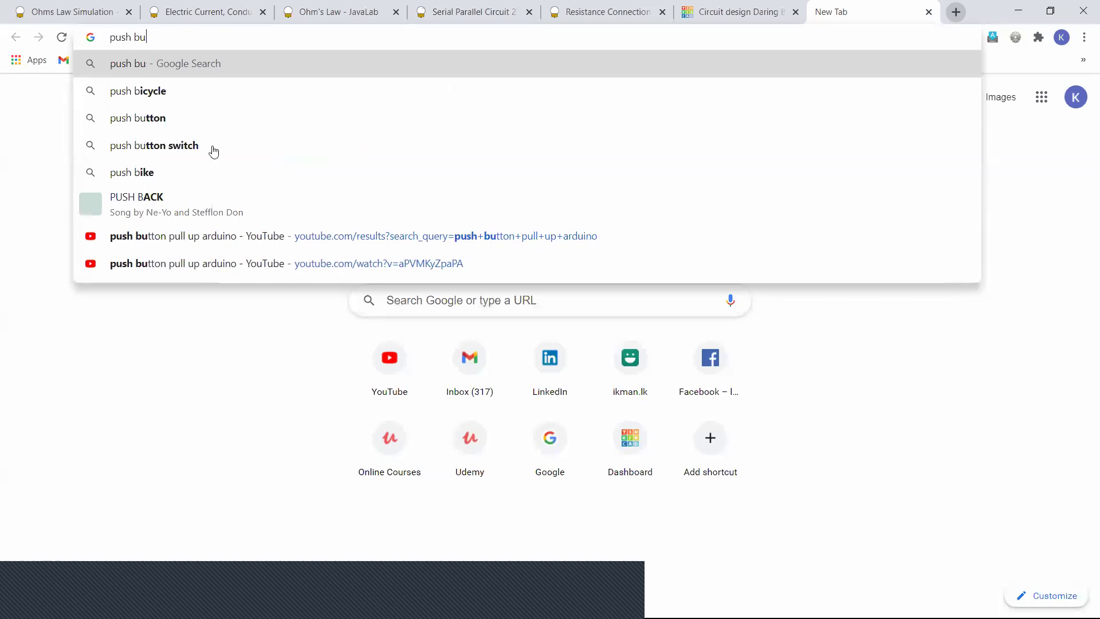
text(tton)
key(Return)
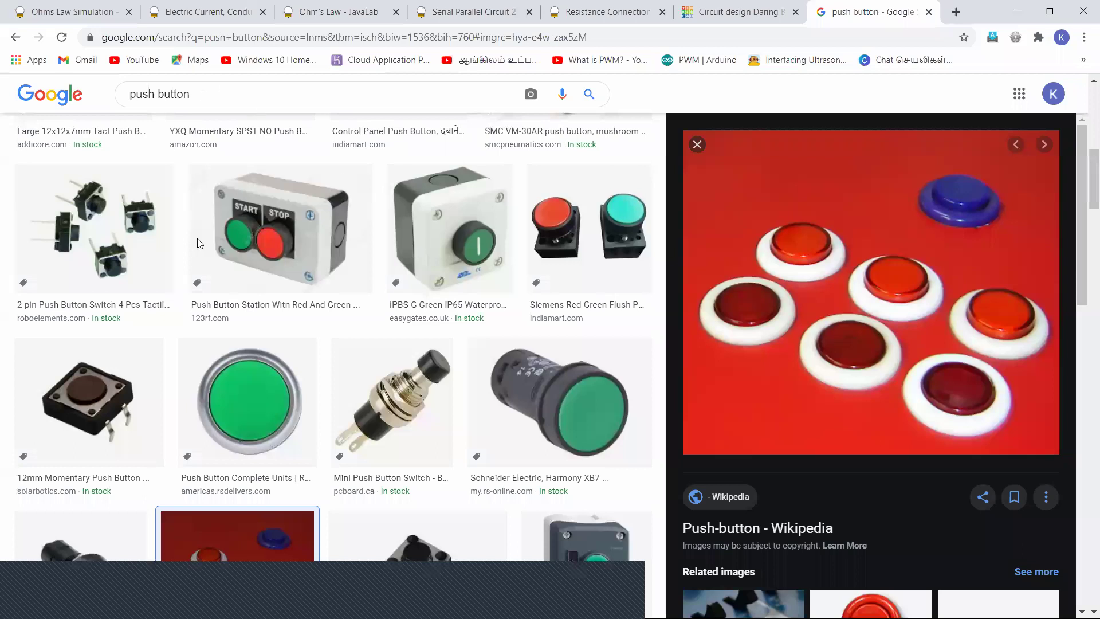
scroll(200, 243, down, 6)
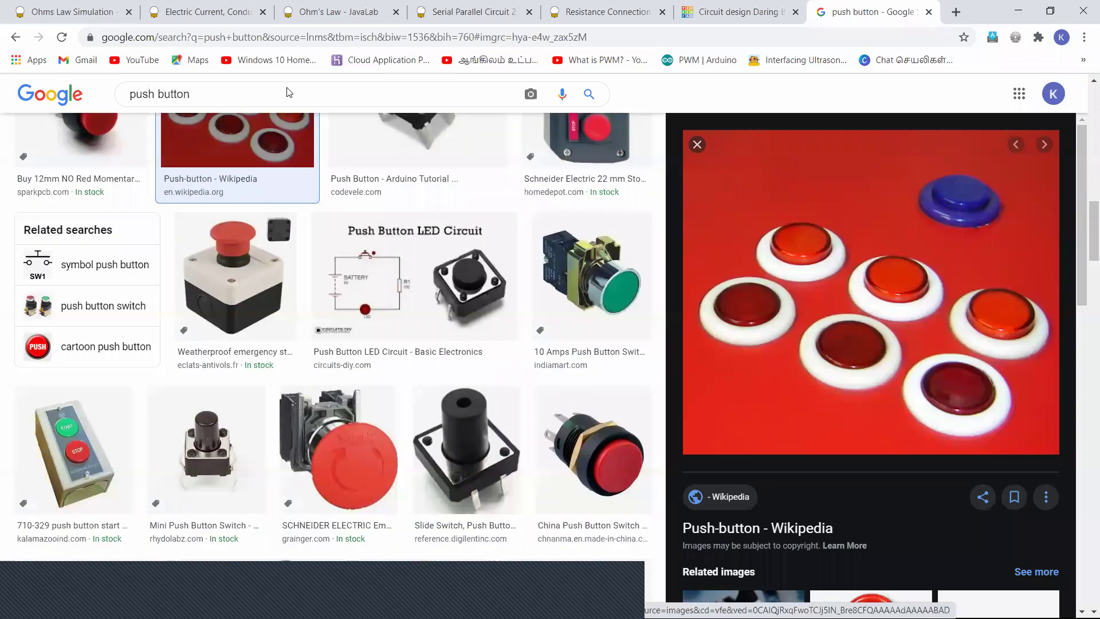
scroll(290, 101, down, 10)
scroll(280, 111, up, 15)
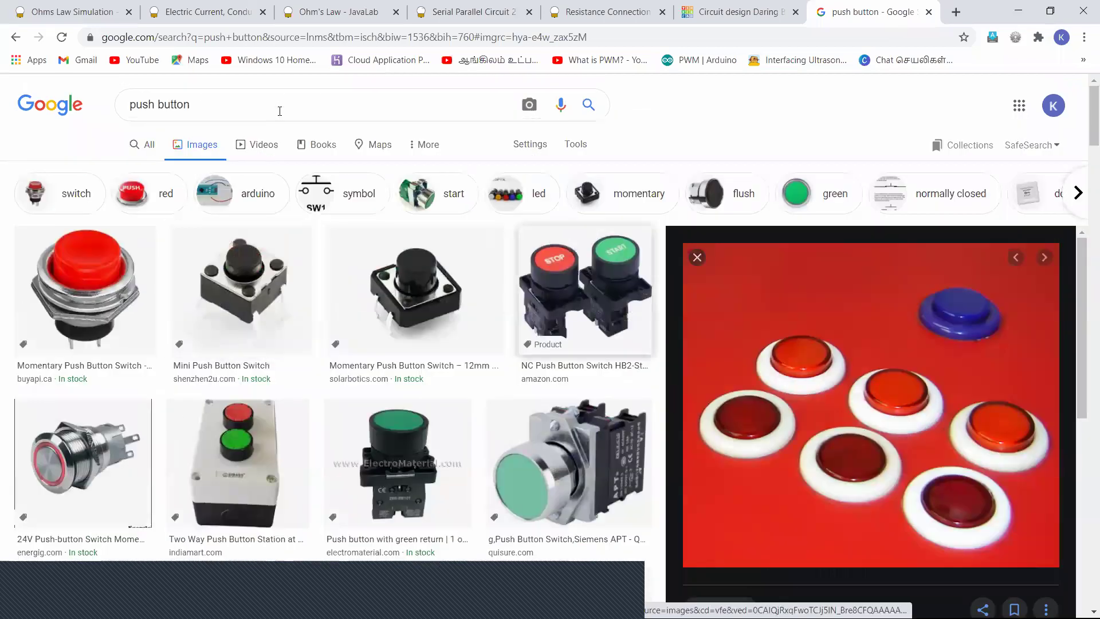
- Refine the image search to "push button legs" and enlarge the Varesano.net picture of legs A, B, C and D
click(277, 106)
text(legs)
key(Return)
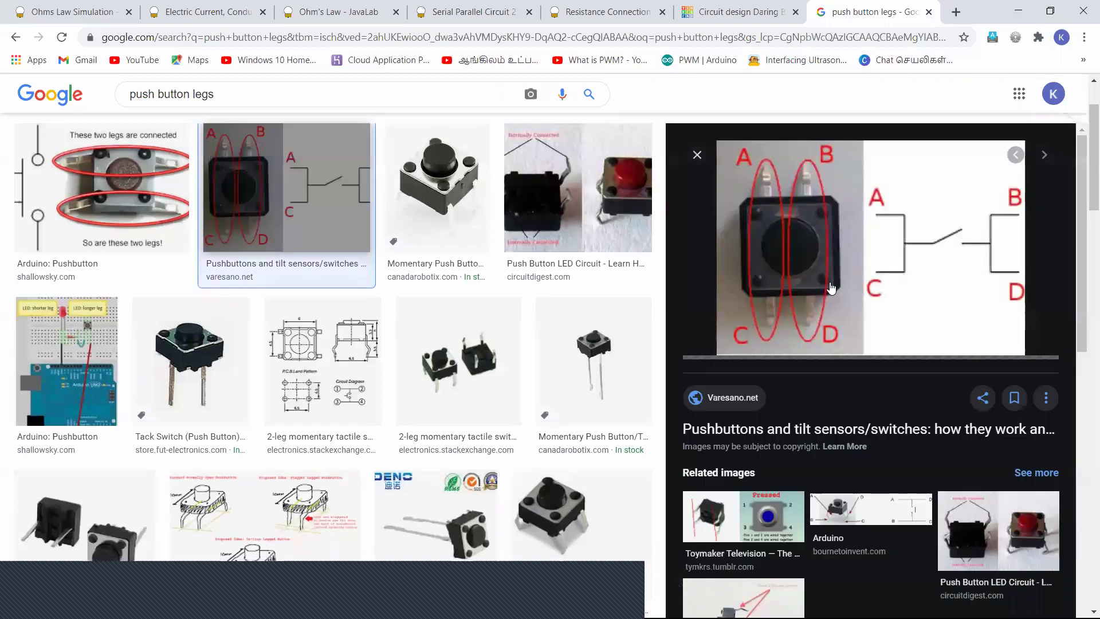
scroll(832, 288, up, 5)
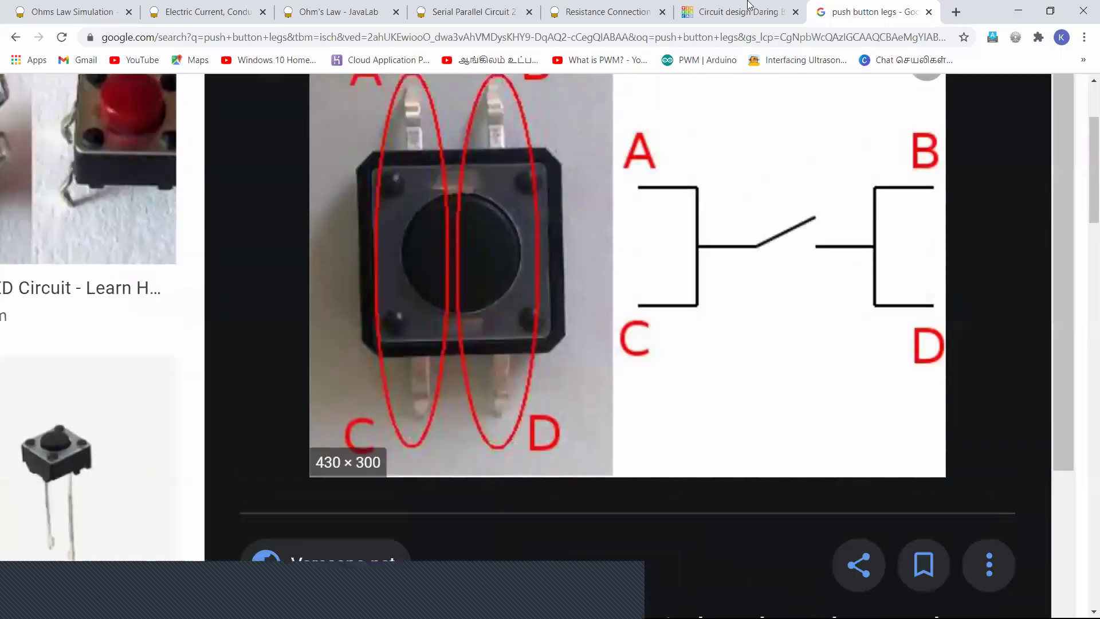
- Return to the Tinkercad circuit and examine the pushbutton's terminals up close
key(ctrl+shift+Tab)
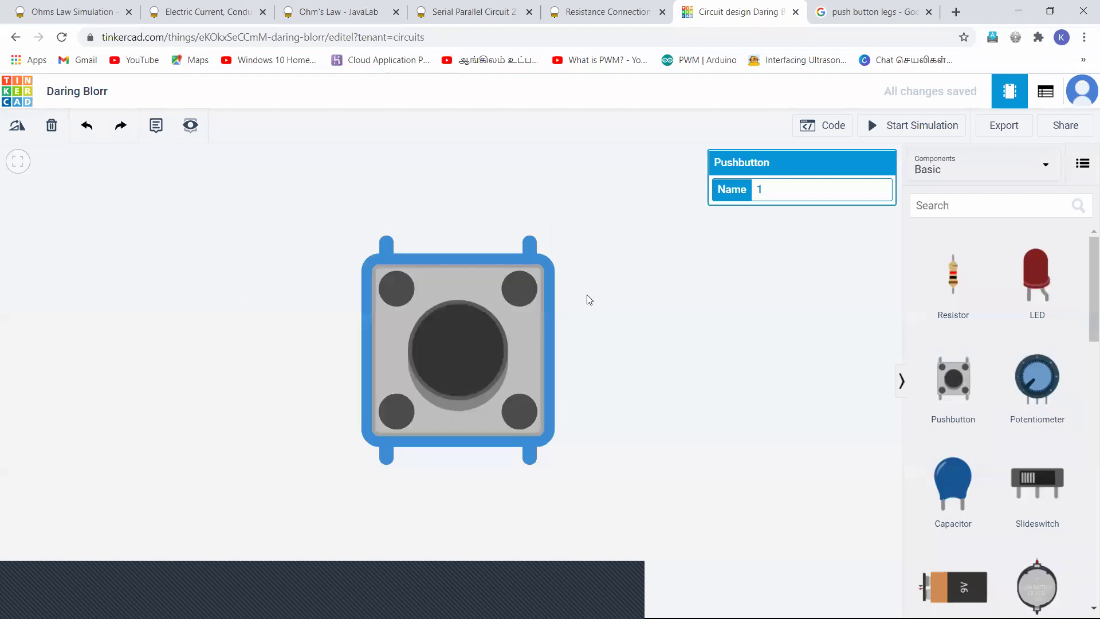
click(586, 295)
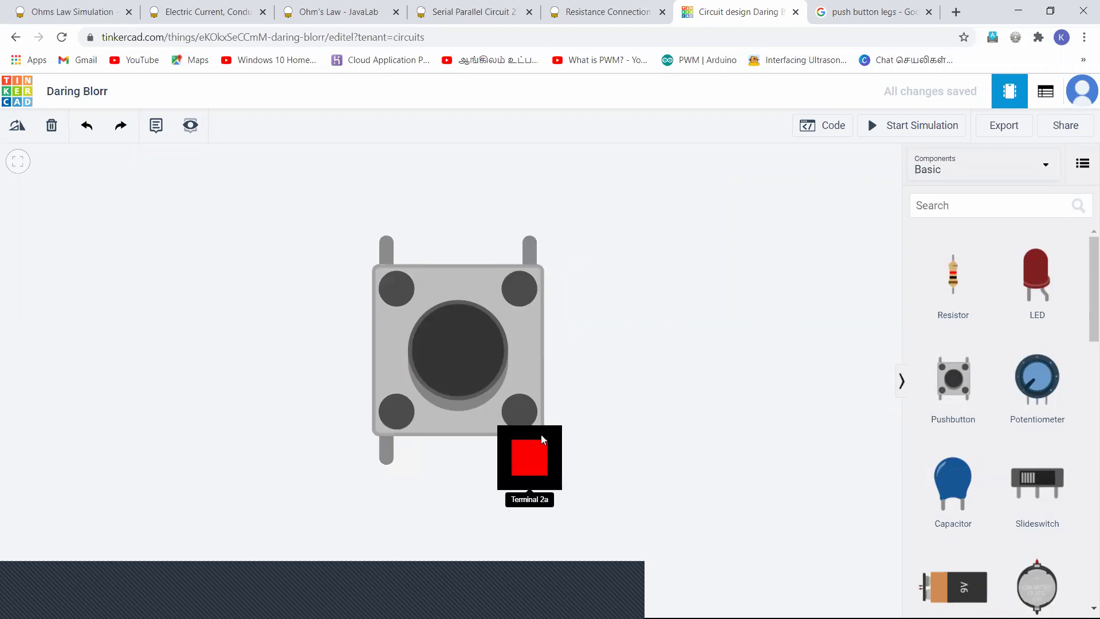
scroll(682, 369, down, 3)
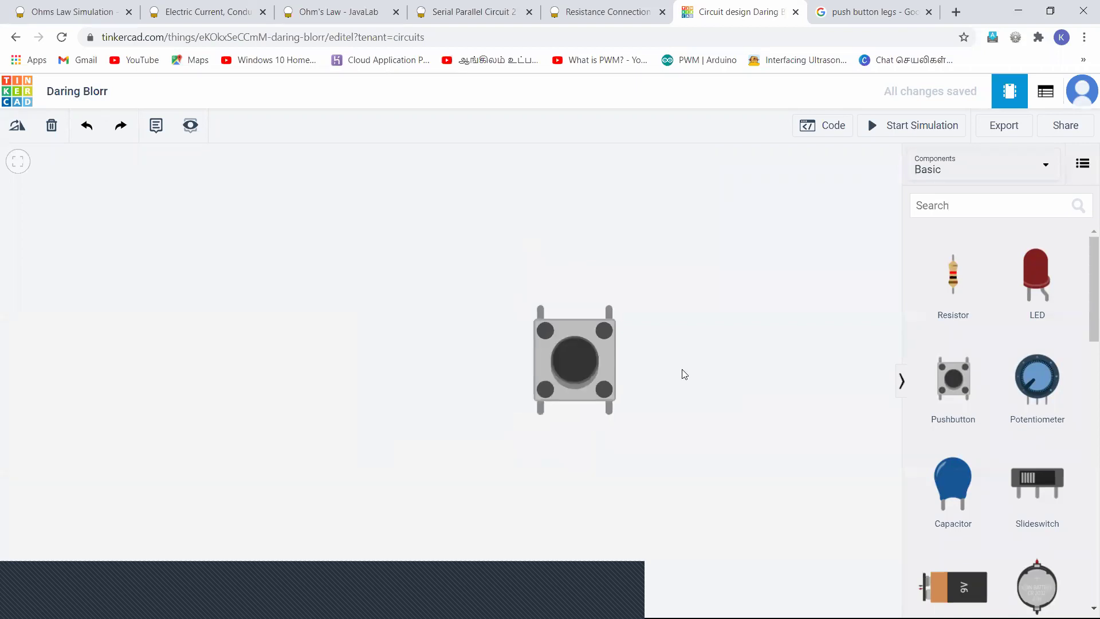
scroll(532, 401, down, 5)
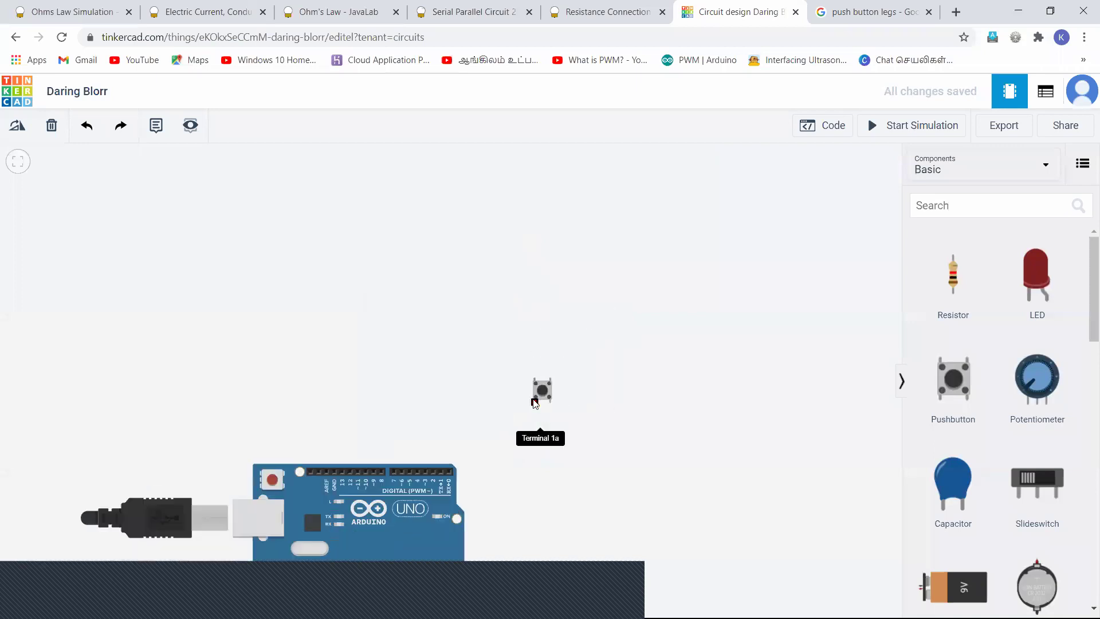
scroll(533, 403, up, 3)
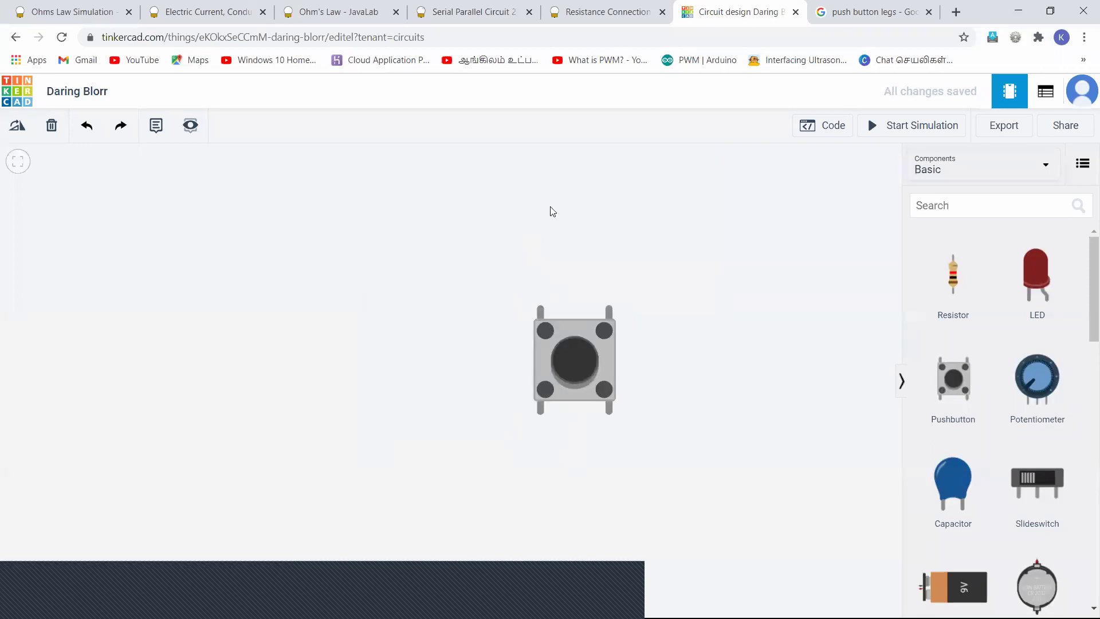
scroll(551, 212, up, 5)
- Select the pushbutton and shift it to a clear spot on the canvas where all four legs are visible
click(583, 452)
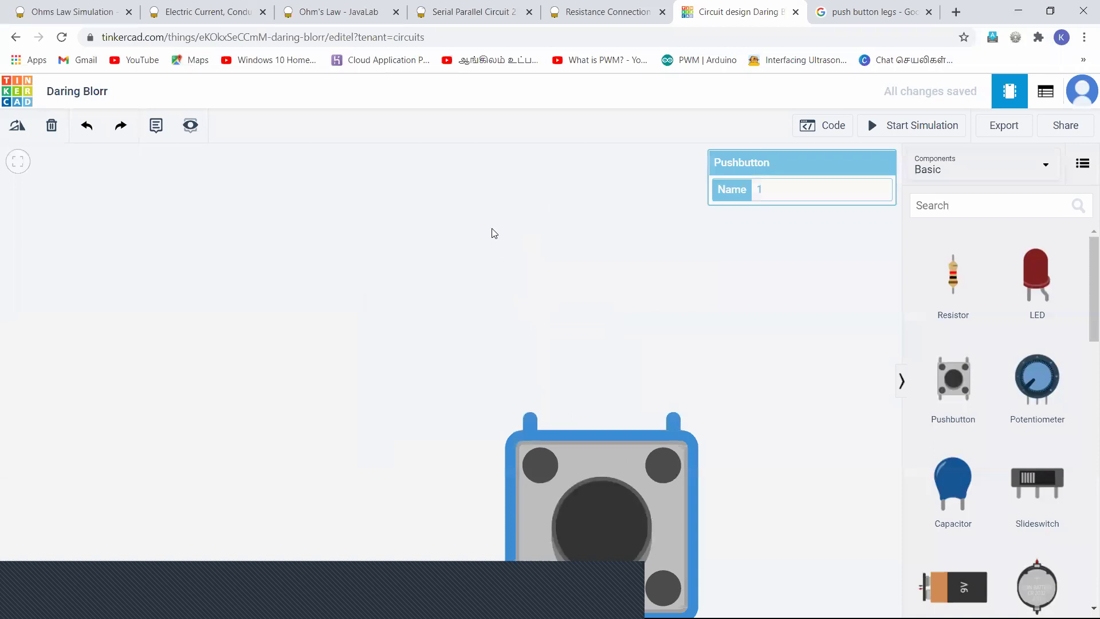
key(f)
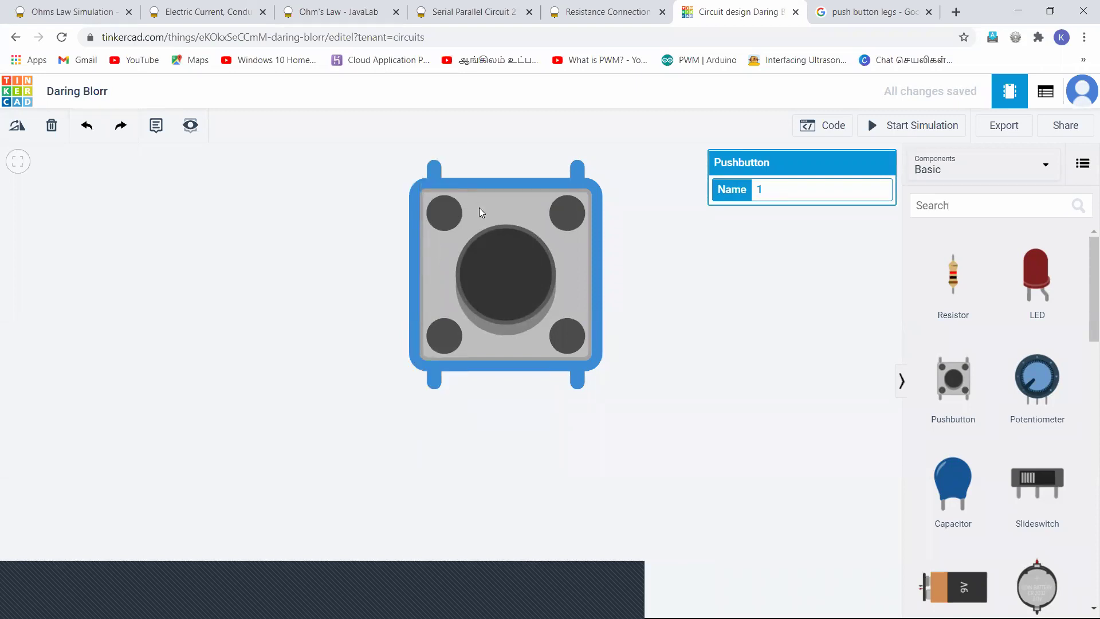
drag(479, 207, 503, 244)
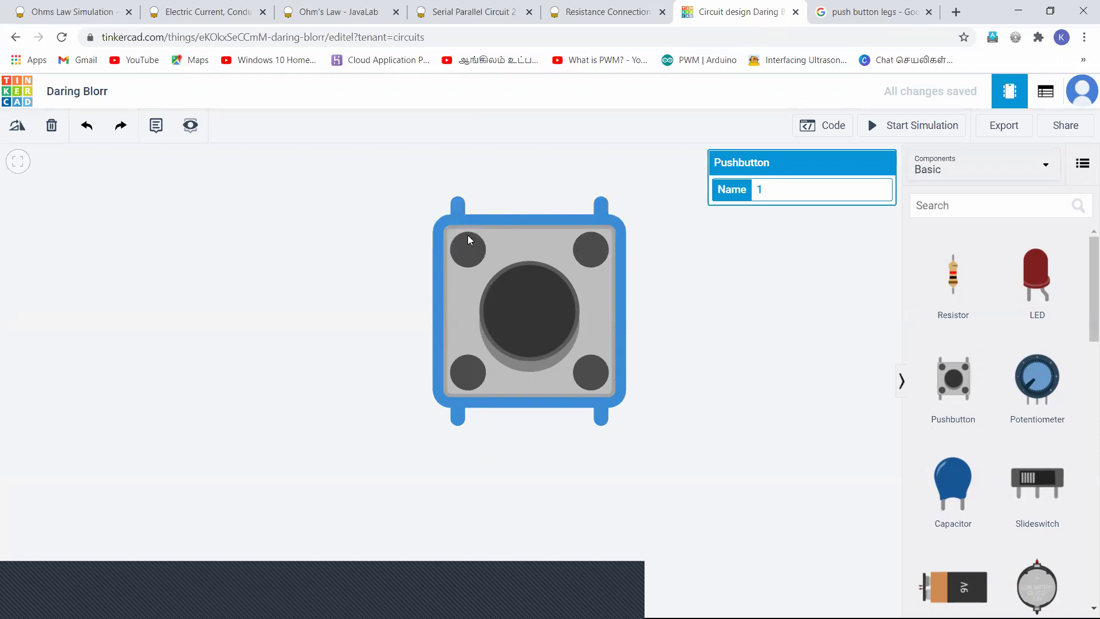
scroll(467, 235, down, 2)
drag(509, 239, 529, 284)
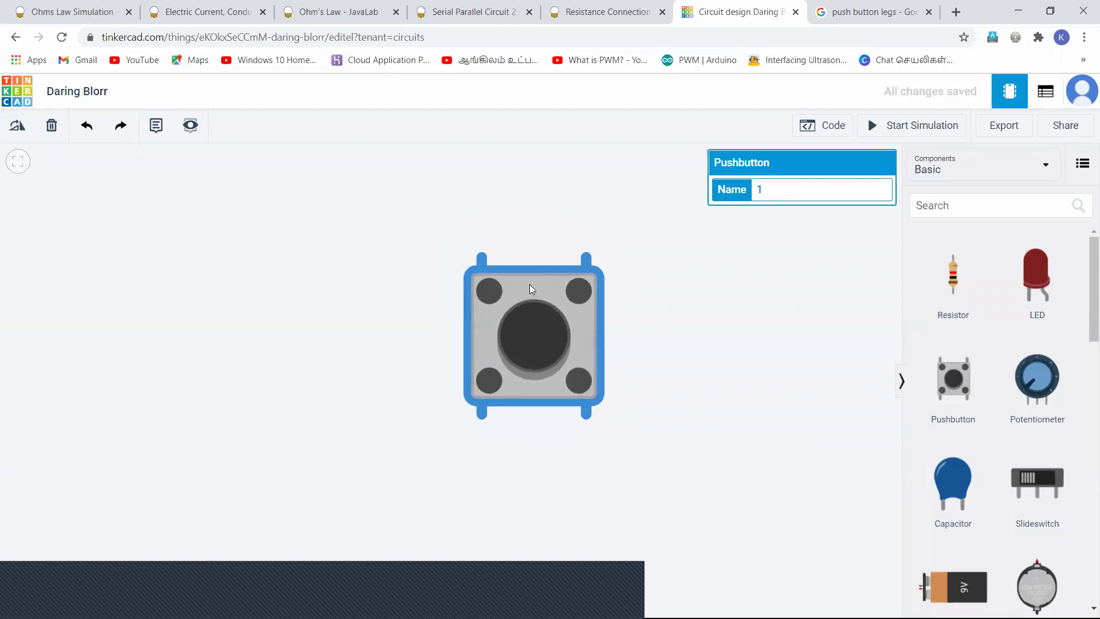
- Switch to the Google image results and study the enlarged push button diagram showing which legs are internally connected
click(864, 11)
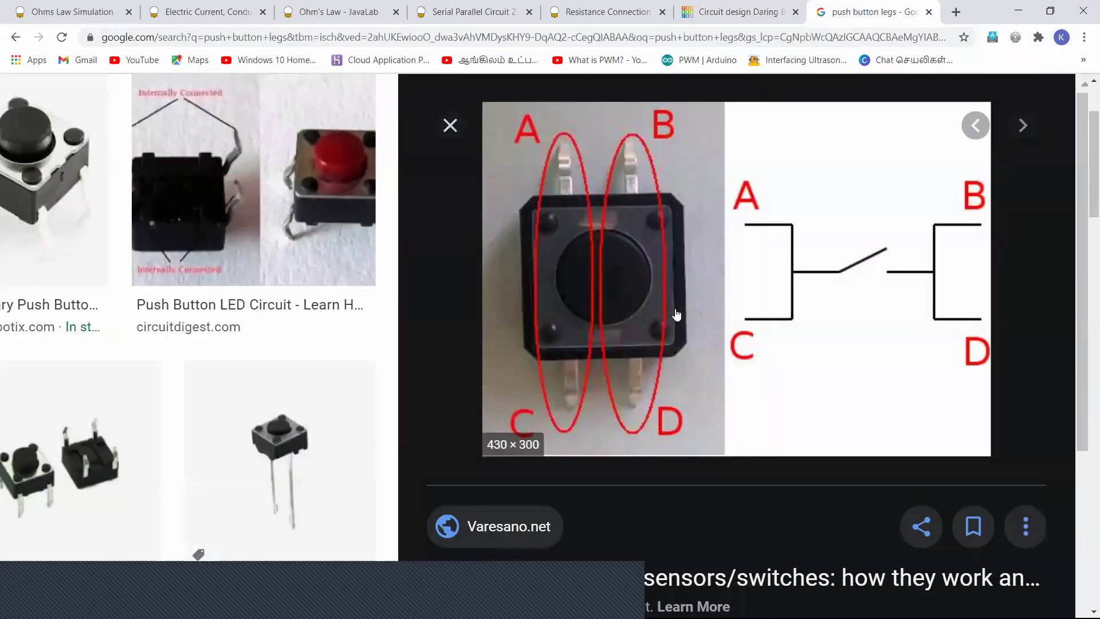
key(ctrl+minus)
key(ctrl+minus)
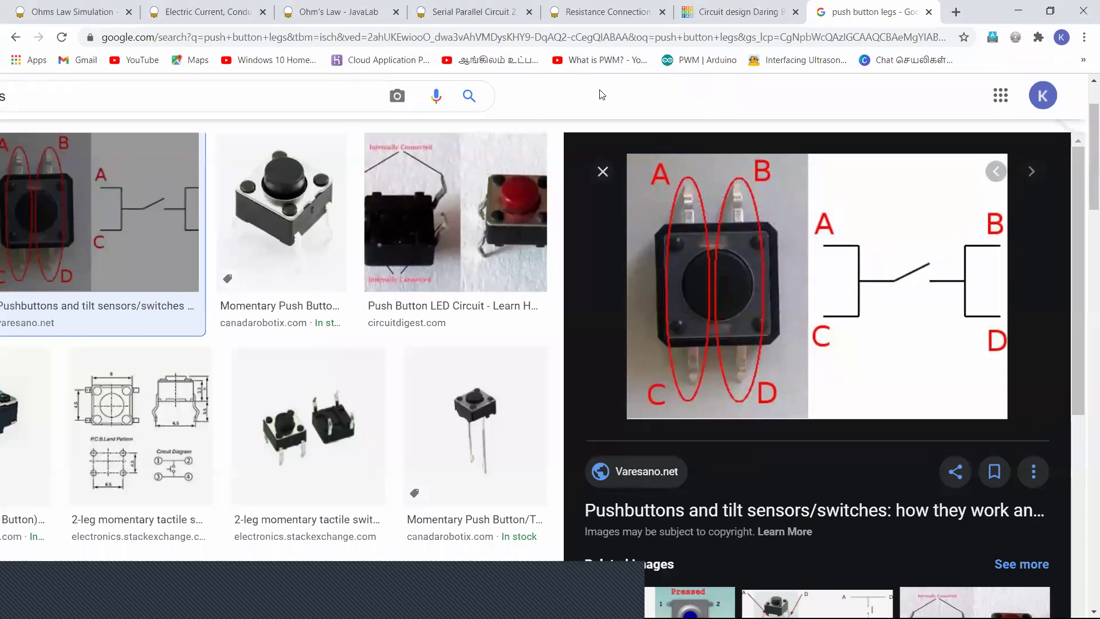
ctrl+scroll(693, 224, up, 4)
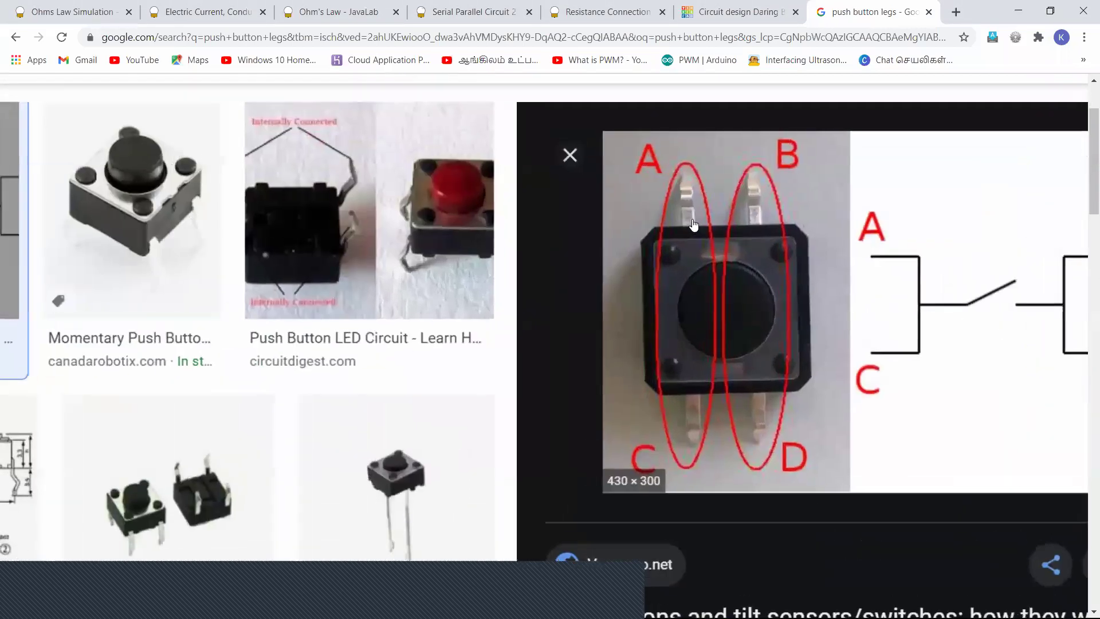
ctrl+scroll(693, 225, up, 2)
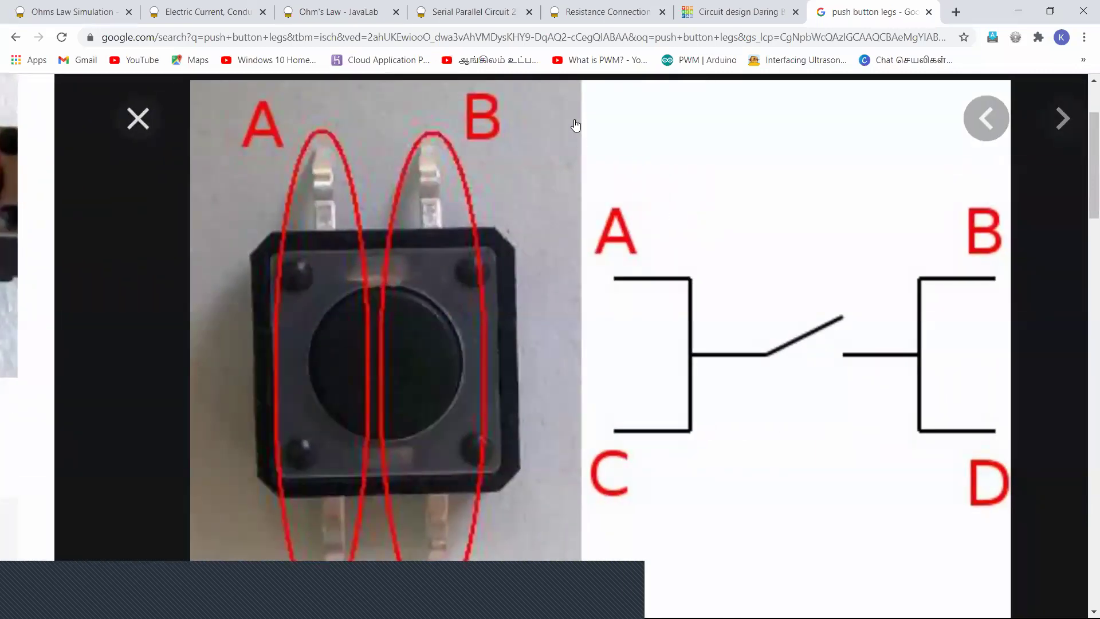
ctrl+scroll(430, 355, down, 1)
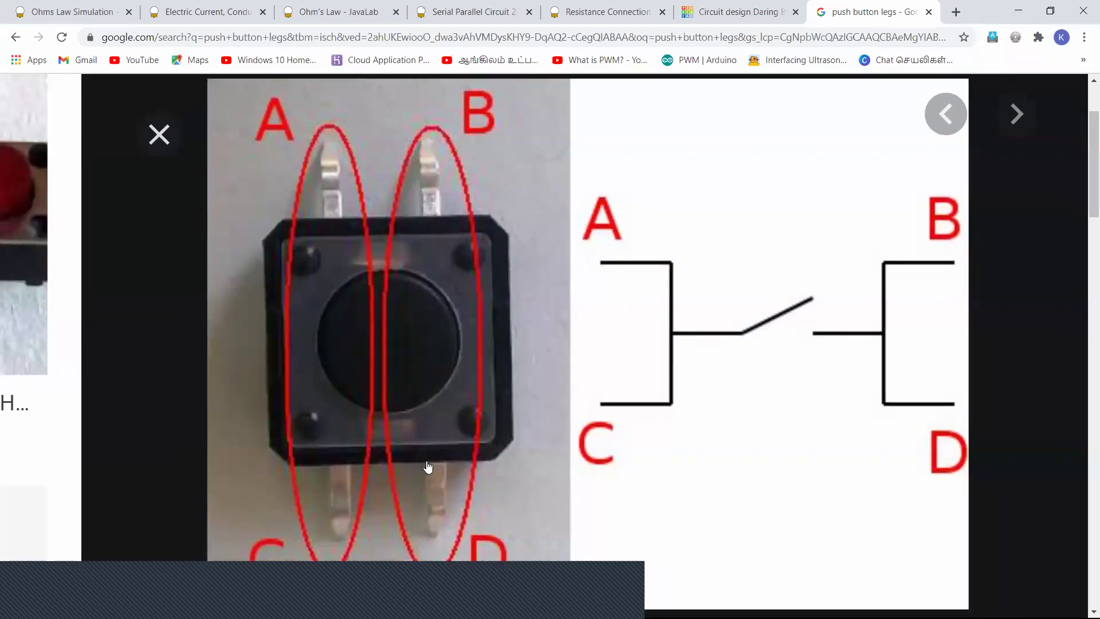
scroll(428, 467, down, 1)
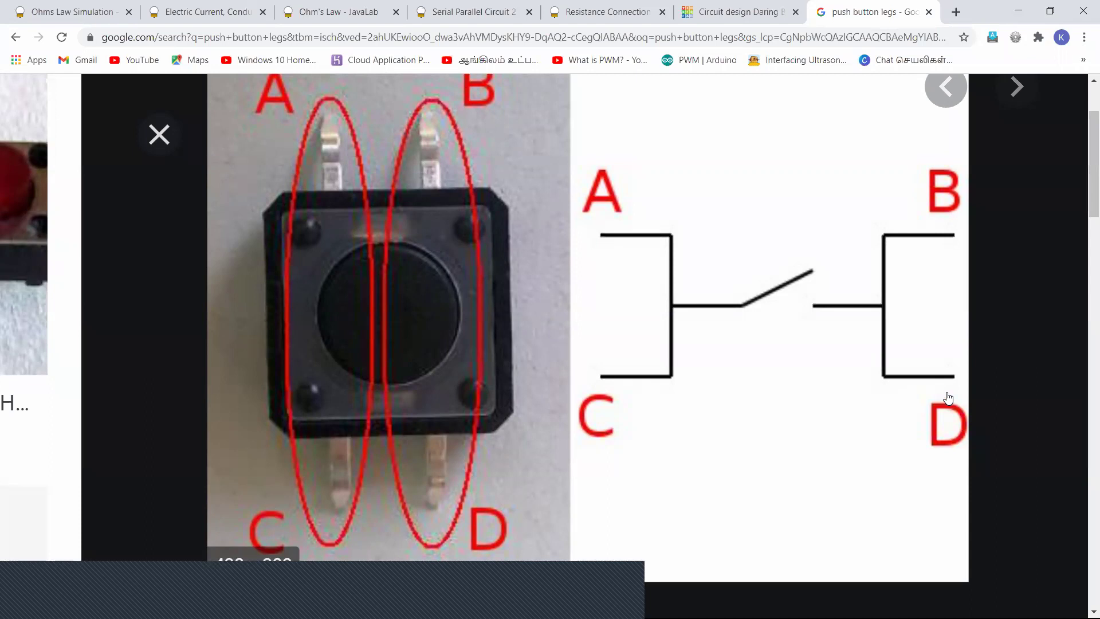
- Go back to the "push button legs" image results and reopen the A, B, C, D leg diagram at a smaller zoom to study it
drag(675, 293, 558, 258)
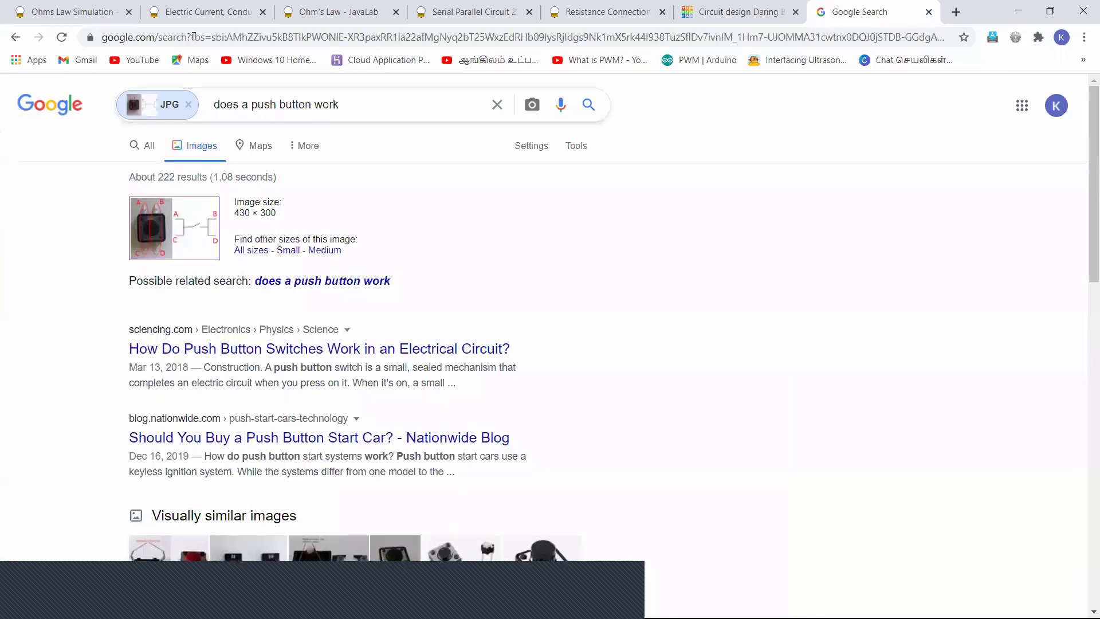
click(21, 37)
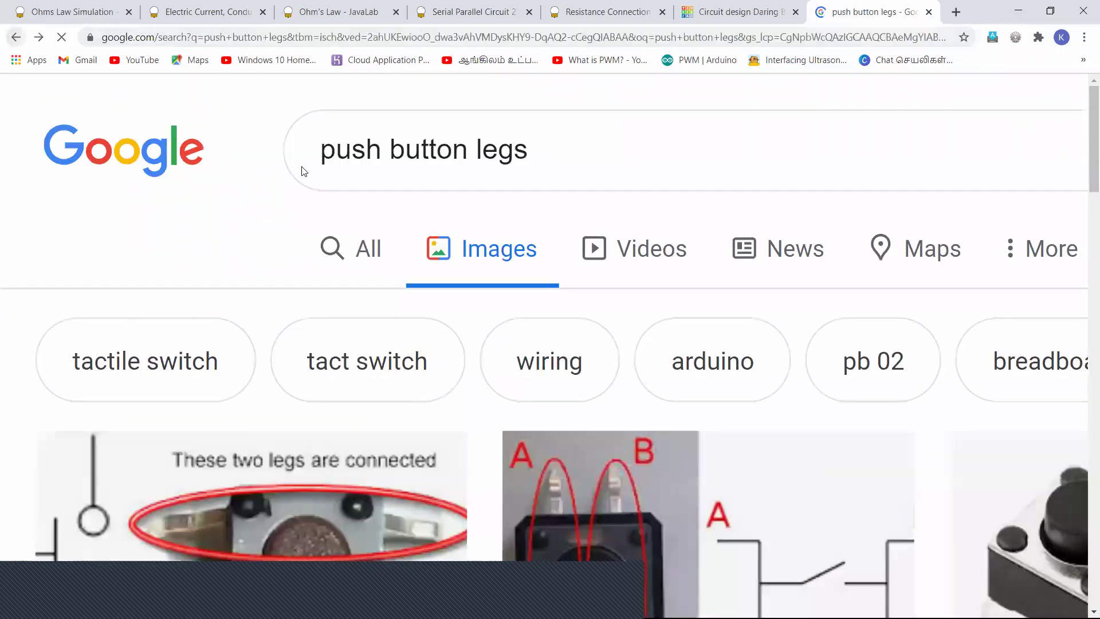
scroll(587, 410, down, 3)
click(587, 409)
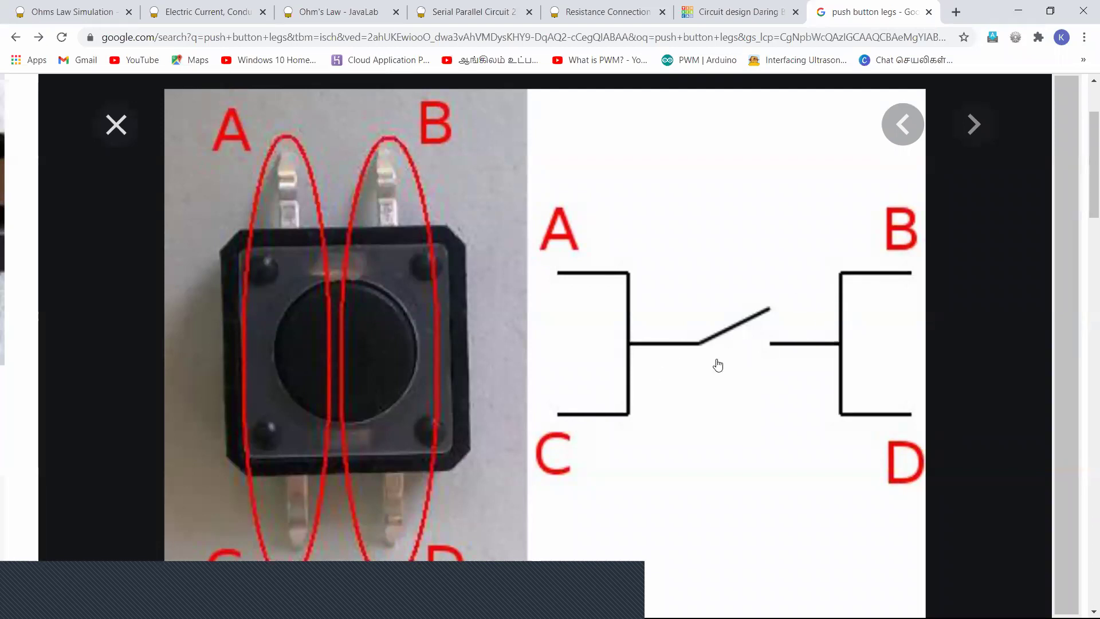
key(ctrl+minus)
key(ctrl+minus)
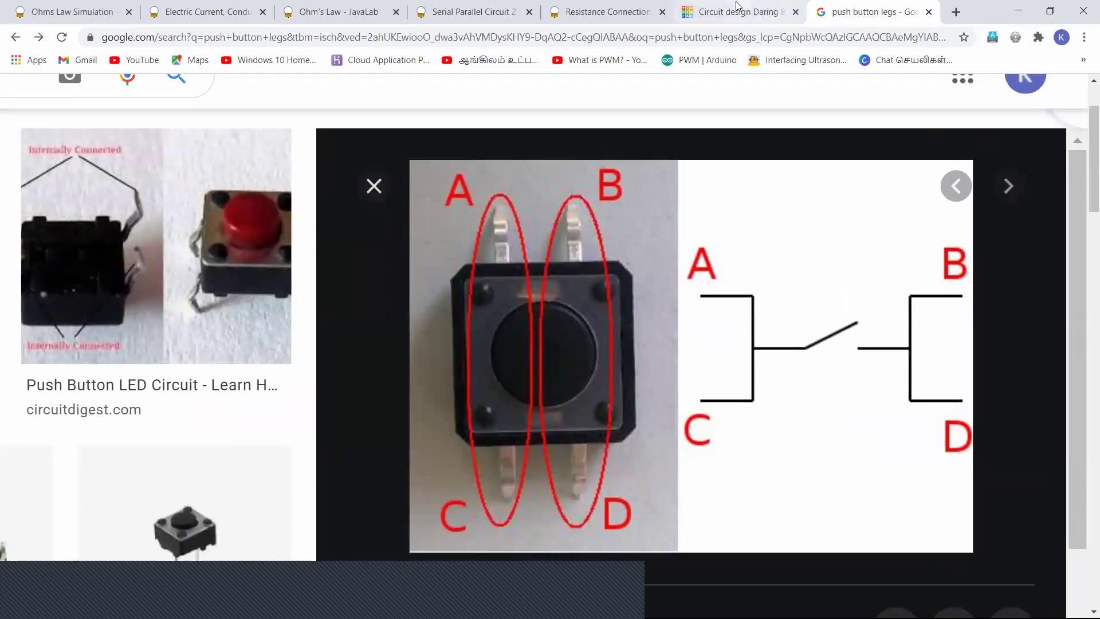
- Switch to the Tinkercad circuit, move the Arduino Uno higher on the canvas and place the pushbutton above it
click(723, 15)
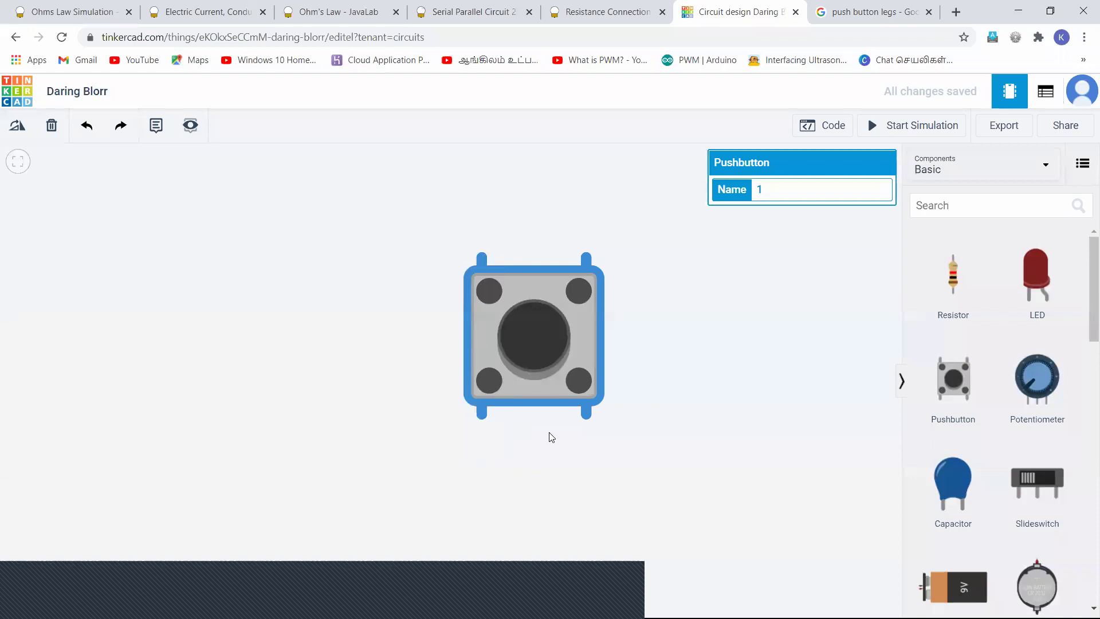
scroll(551, 437, down, 2)
scroll(549, 436, down, 3)
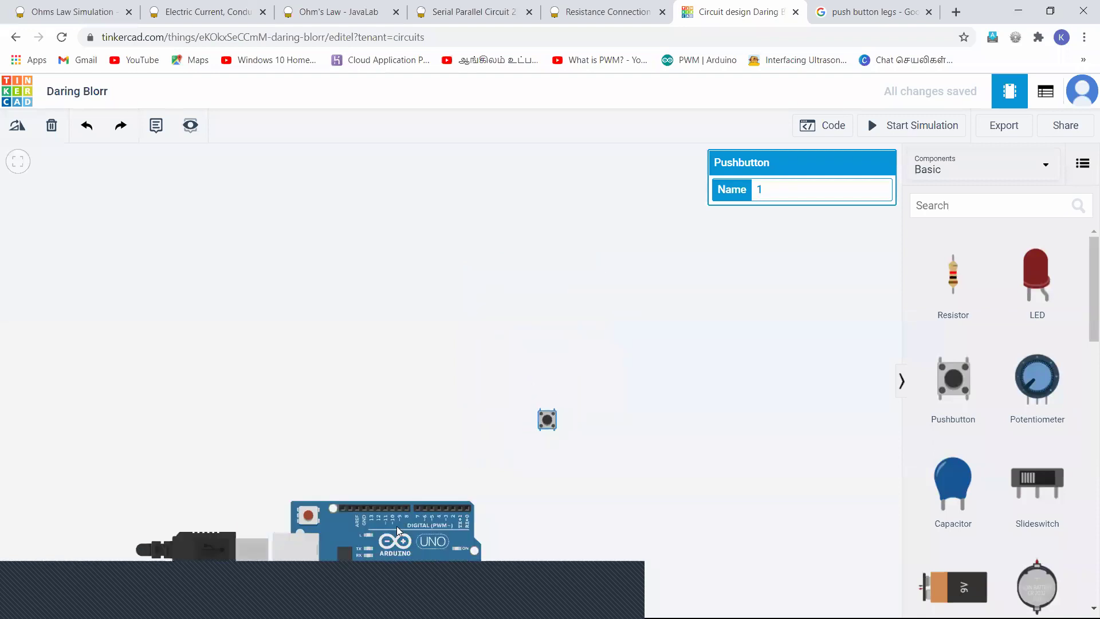
drag(385, 532, 350, 346)
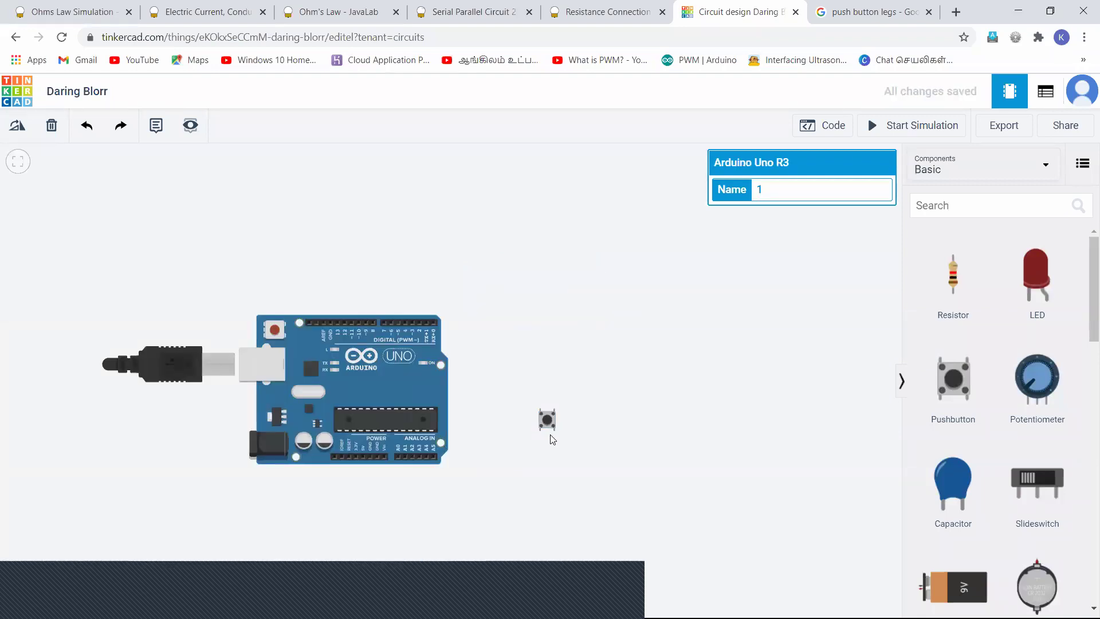
drag(551, 421, 382, 251)
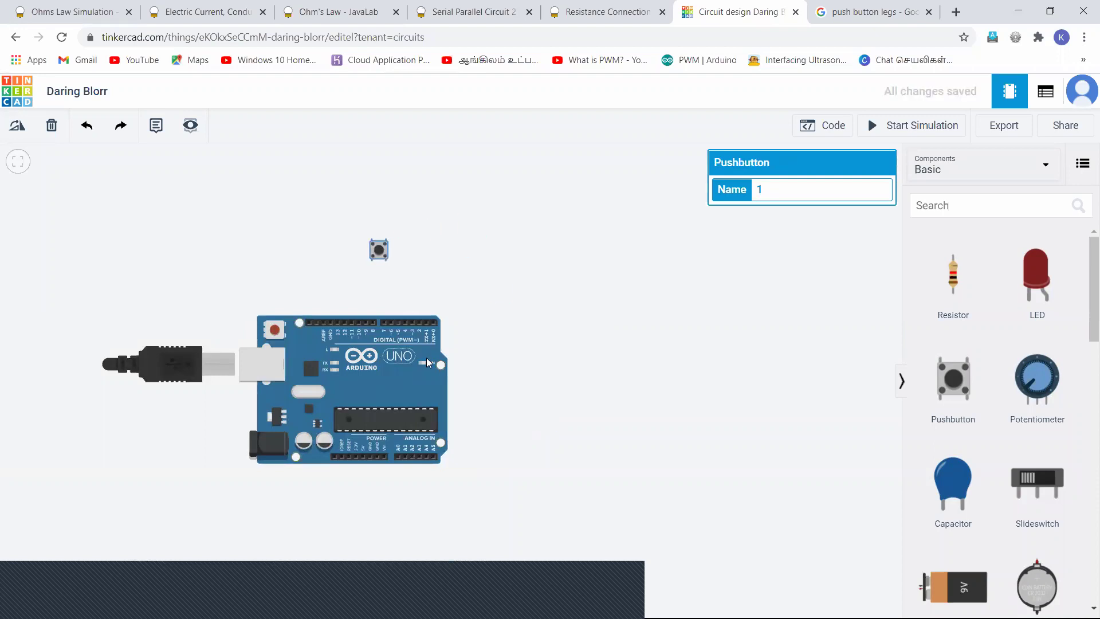
- Adjust the Arduino Uno and pushbutton so the whole board sits just below the button with all its pins visible
scroll(426, 358, up, 5)
scroll(426, 357, down, 3)
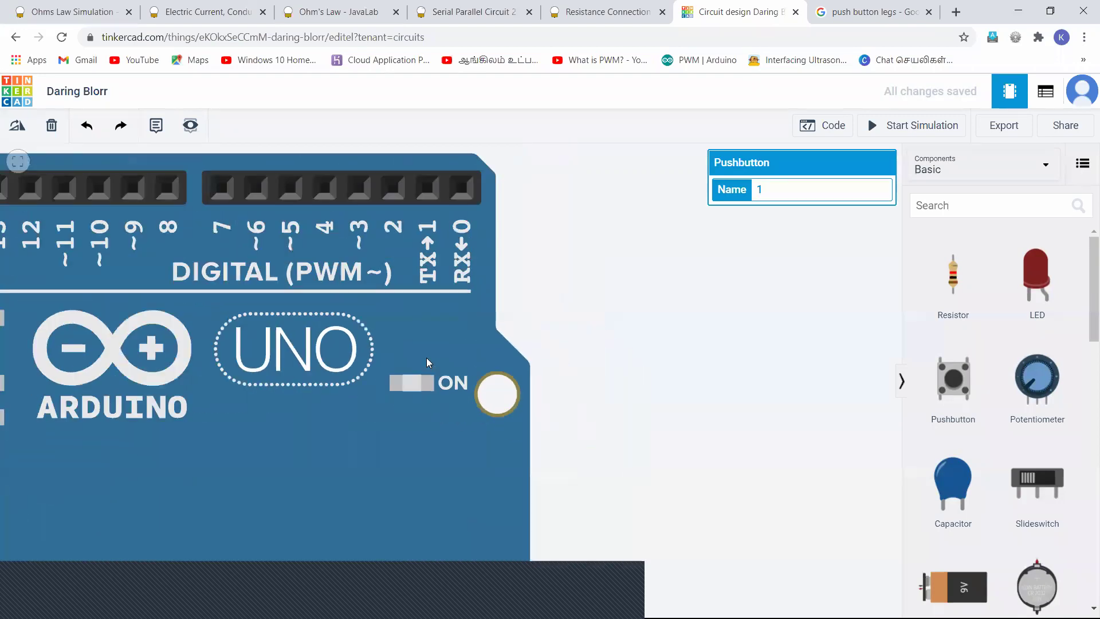
drag(426, 317, 509, 369)
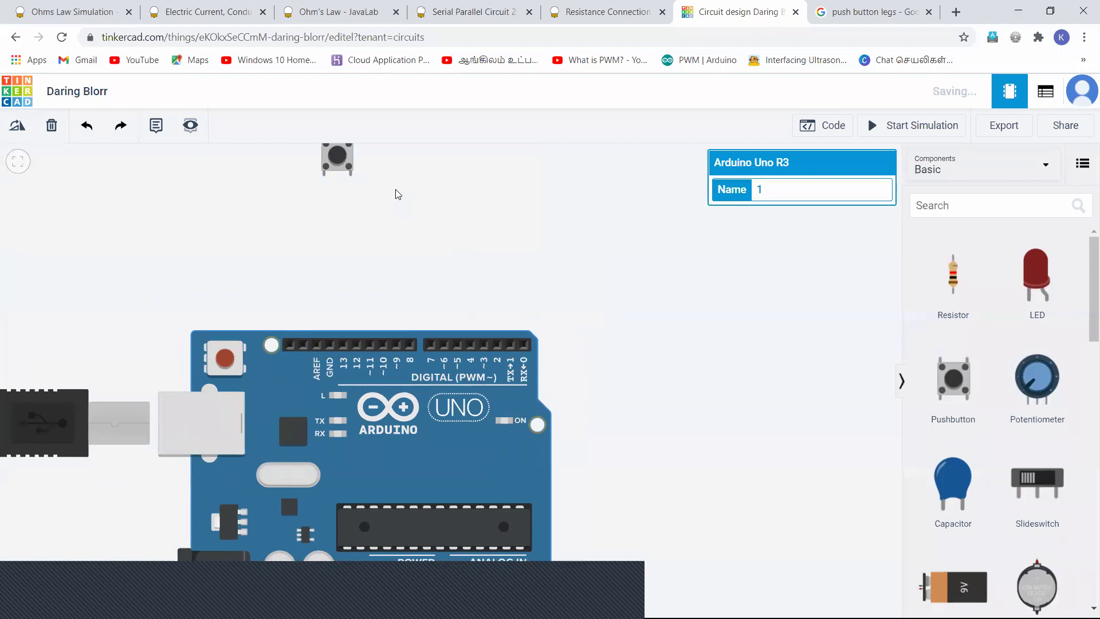
drag(348, 163, 404, 222)
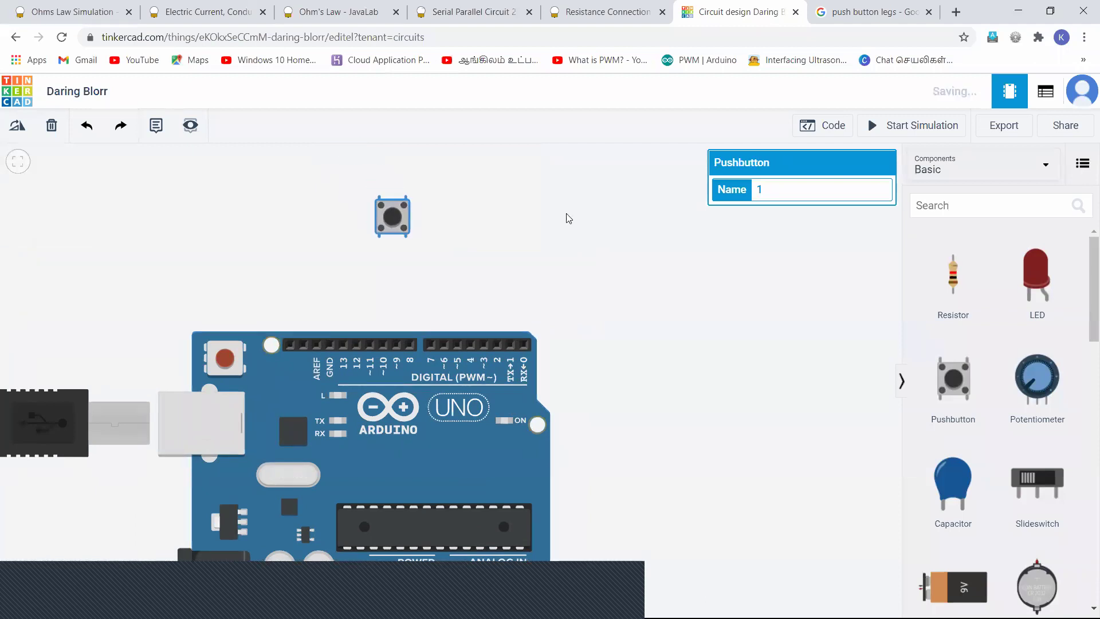
drag(517, 437, 503, 380)
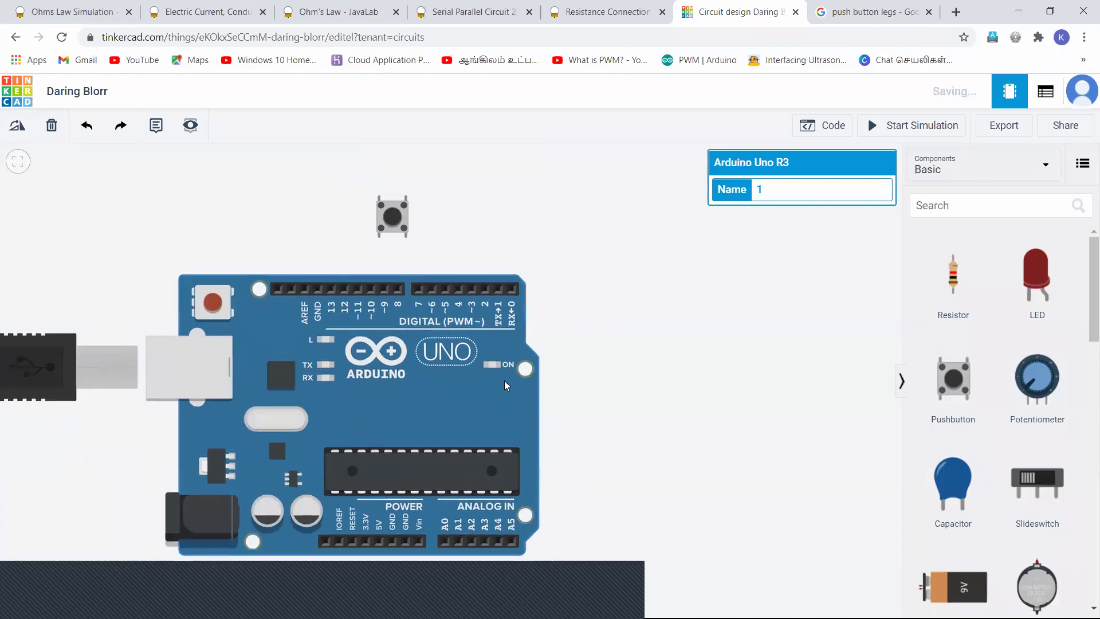
- Add a red LED beside the pushbutton and wire its bent leg to the Arduino's 5V pin, routing around the board
drag(1031, 274, 534, 235)
click(378, 541)
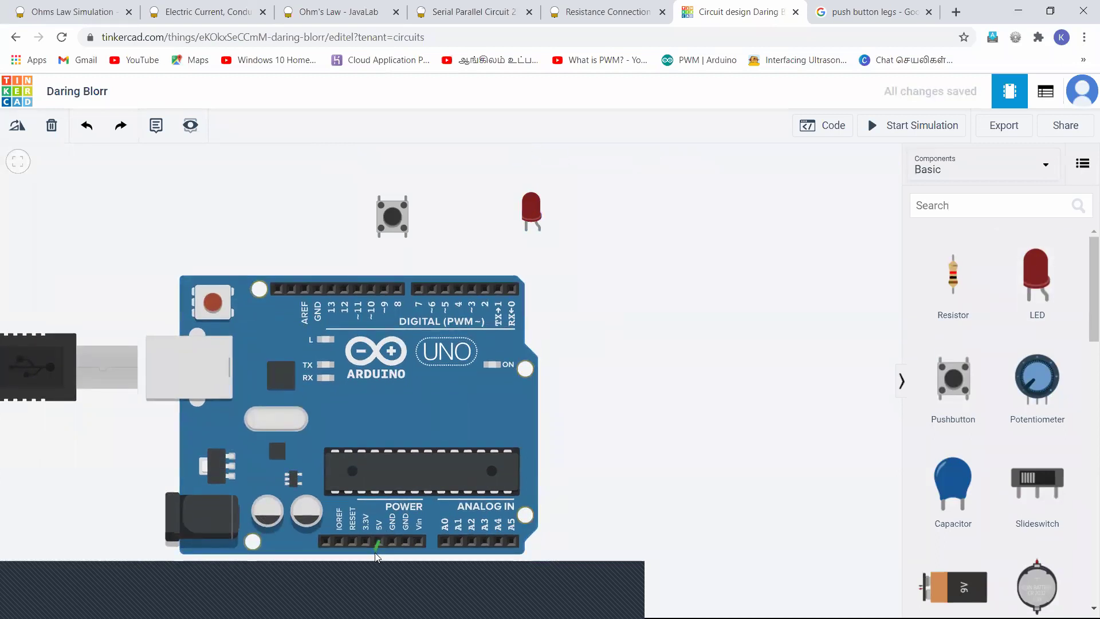
click(395, 557)
click(625, 548)
click(572, 266)
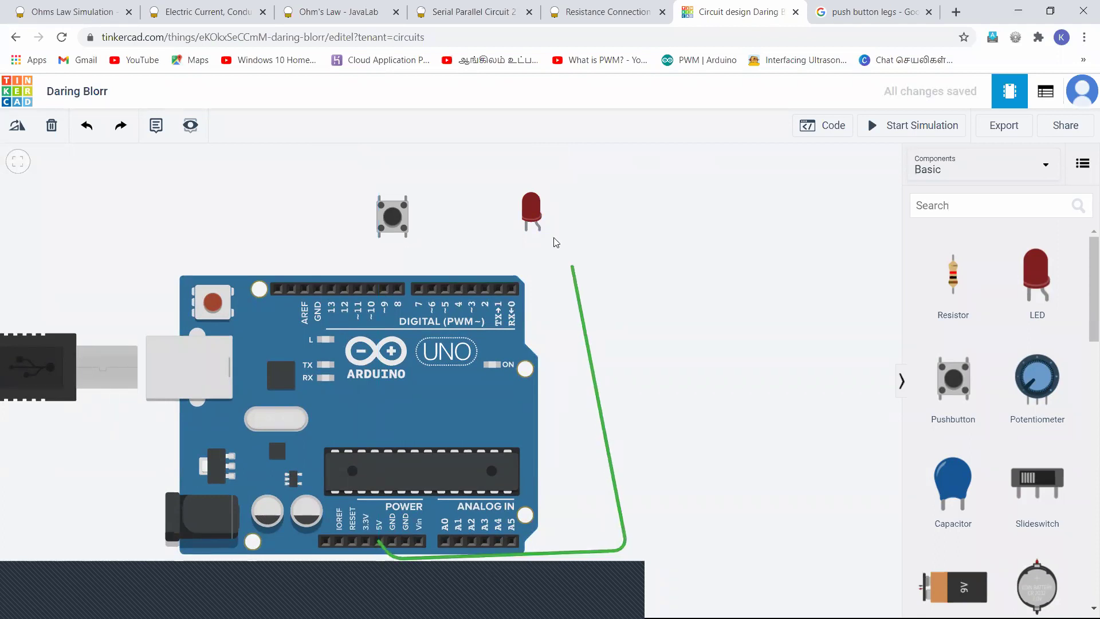
click(539, 230)
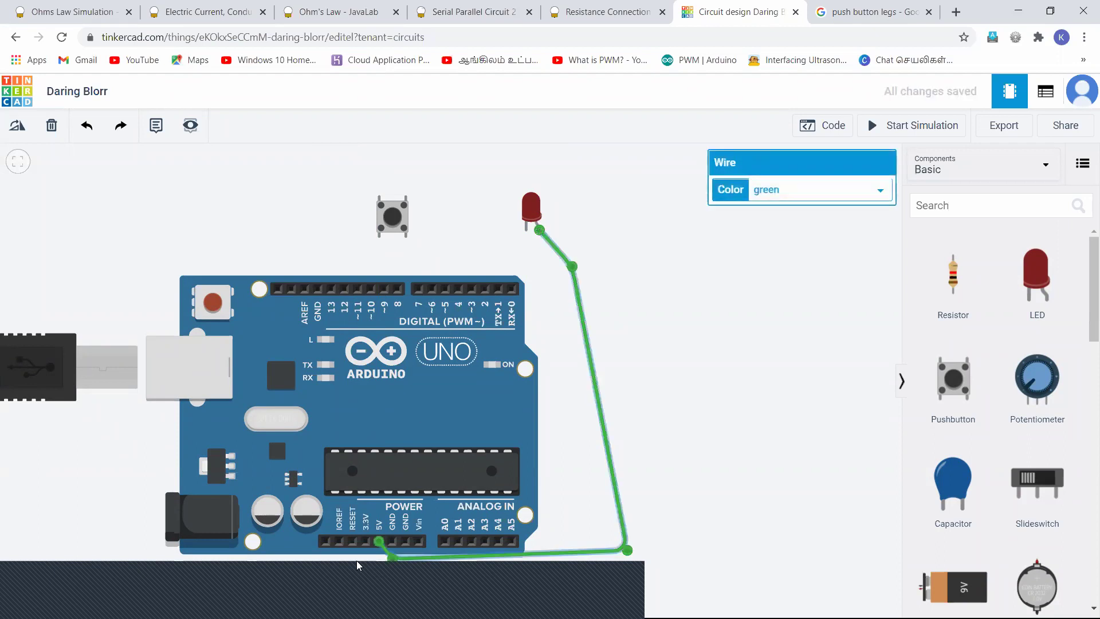
- Reposition the Arduino Uno to the left of the pushbutton and LED, clear of both components
scroll(513, 415, down, 5)
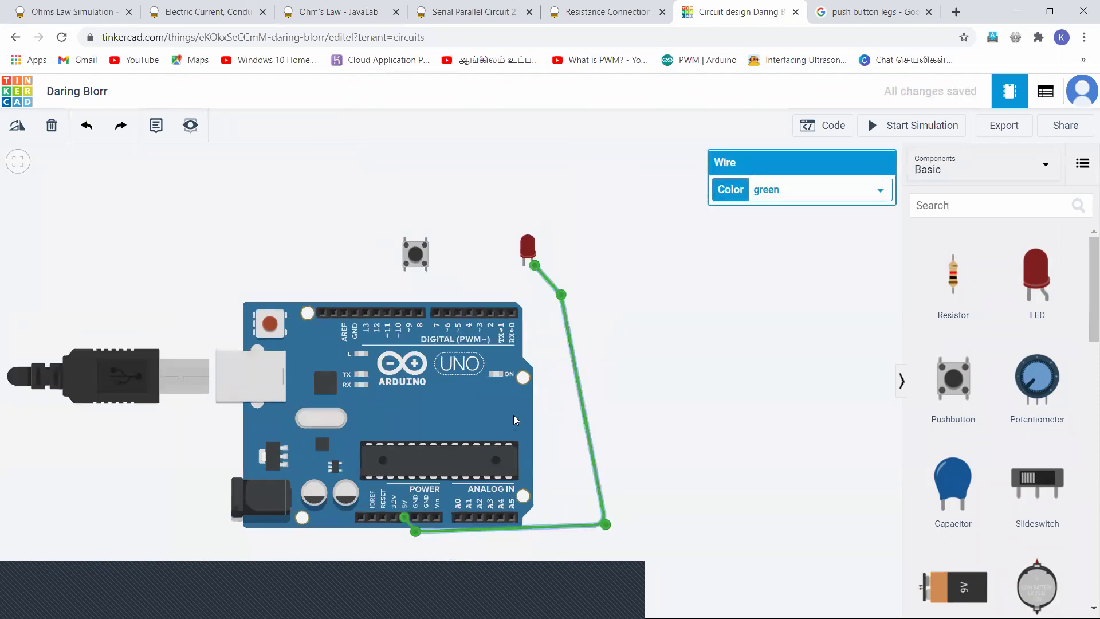
drag(476, 395, 393, 276)
scroll(393, 276, up, 5)
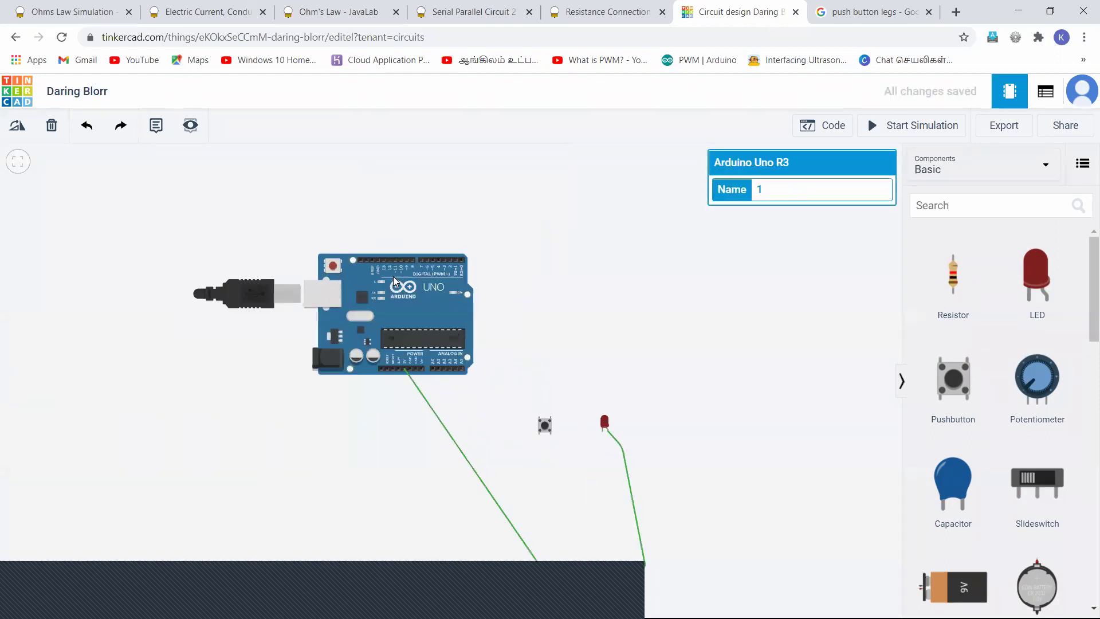
drag(710, 503, 637, 350)
scroll(633, 349, down, 4)
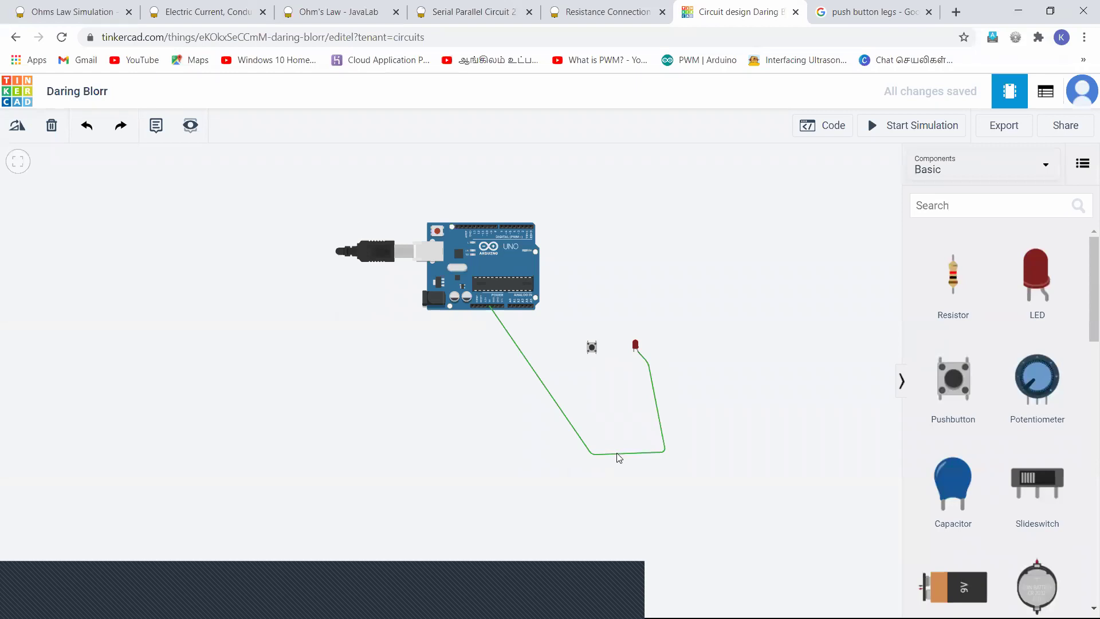
scroll(610, 435, up, 3)
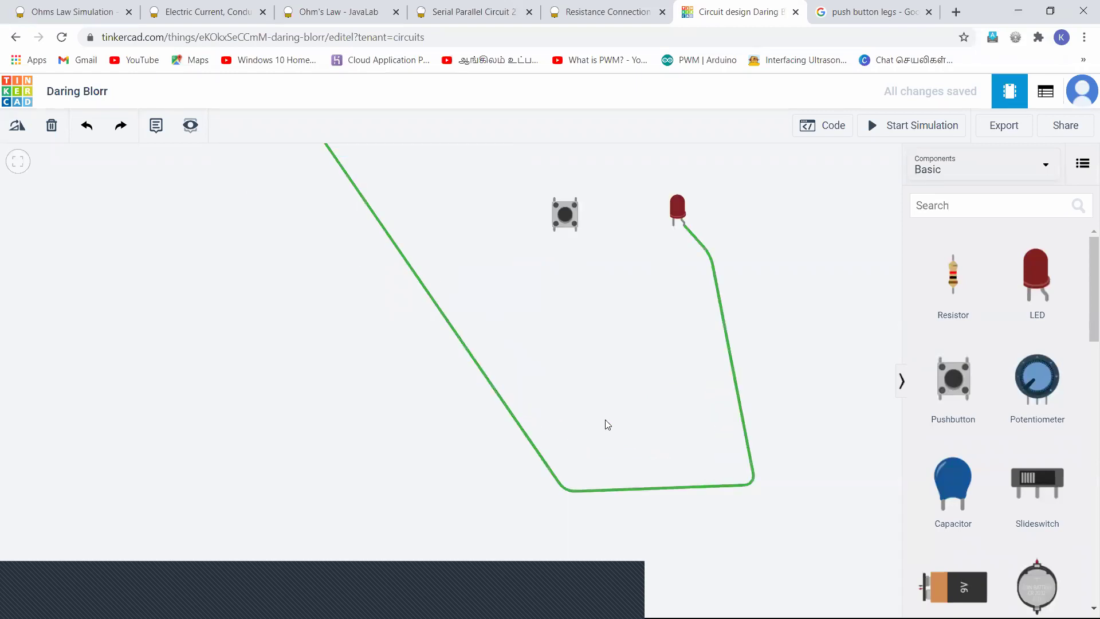
scroll(540, 282, down, 1)
drag(441, 160, 420, 280)
drag(458, 318, 474, 373)
- Wire the pushbutton's lower-right leg to the straight leg of the LED
click(561, 245)
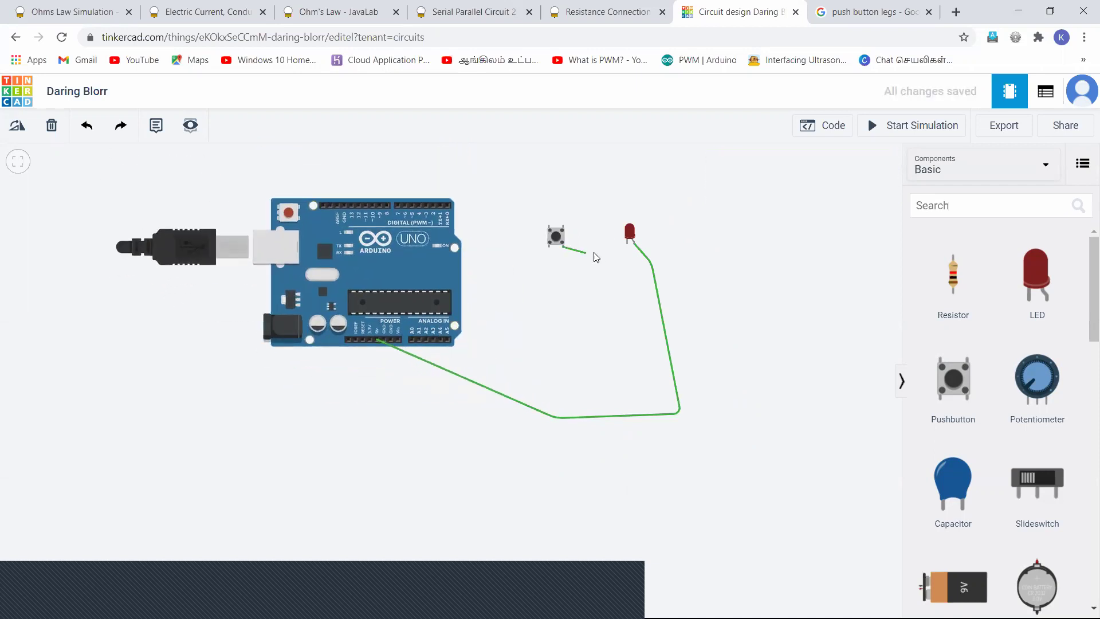
click(627, 243)
click(591, 213)
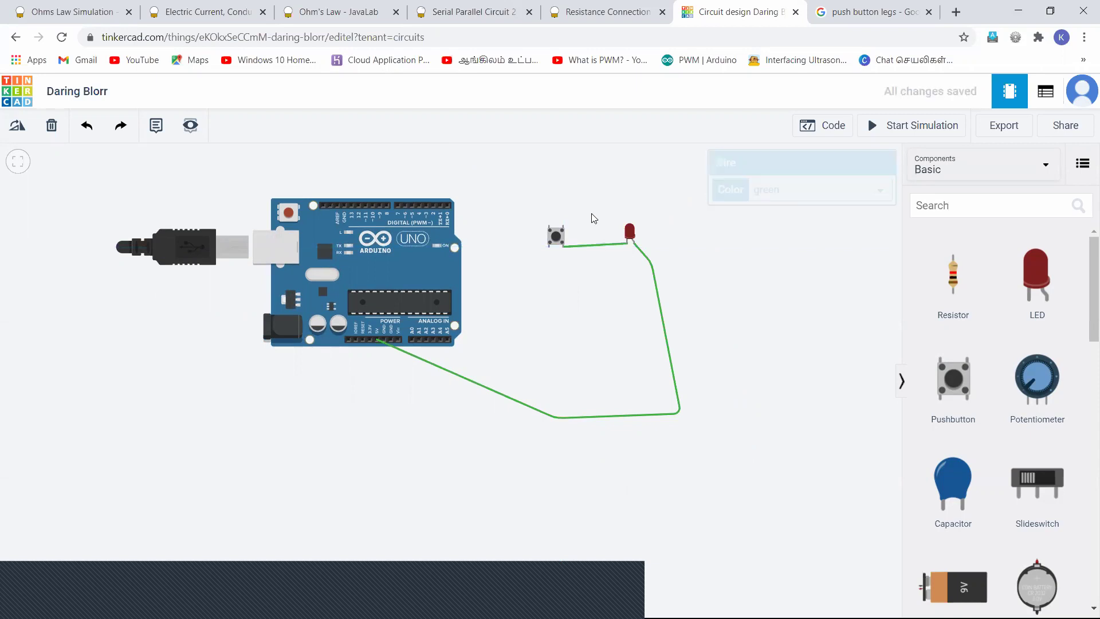
- Wire the pushbutton's upper-right leg to the Arduino's GND pin beside pin 13, routing the wire above the board
click(564, 228)
click(544, 182)
click(504, 265)
click(521, 365)
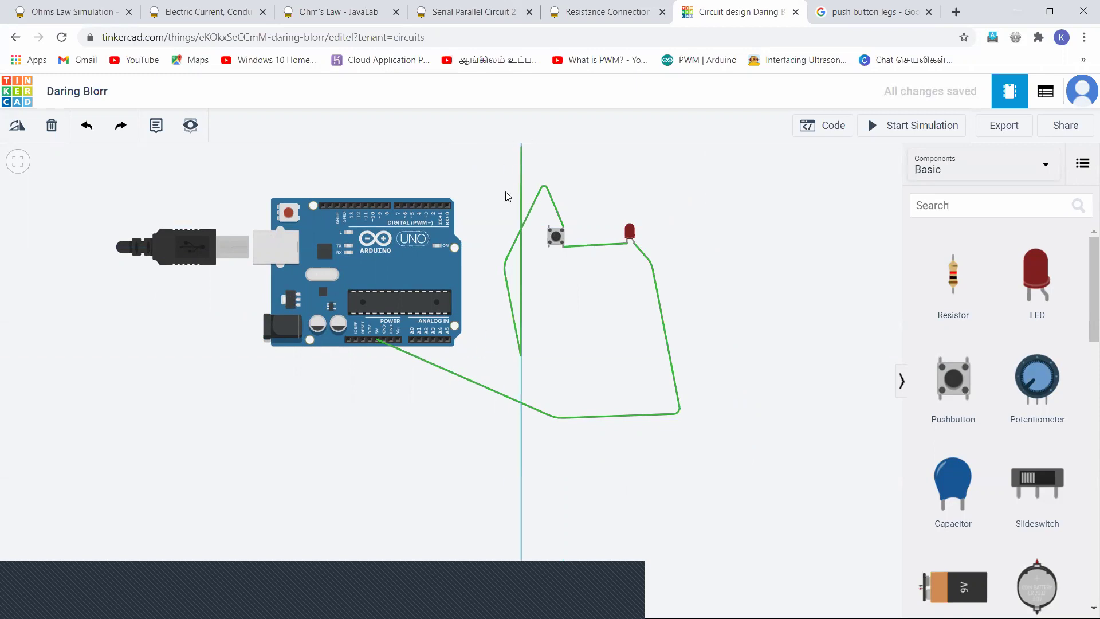
key(BackSpace)
key(BackSpace)
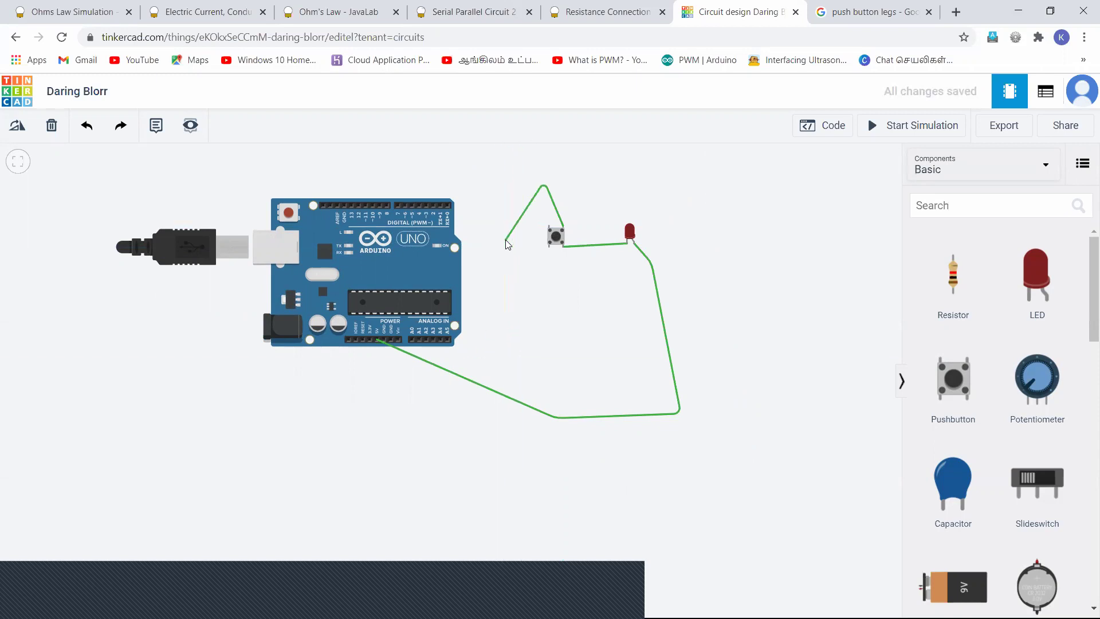
click(341, 179)
click(346, 209)
click(510, 267)
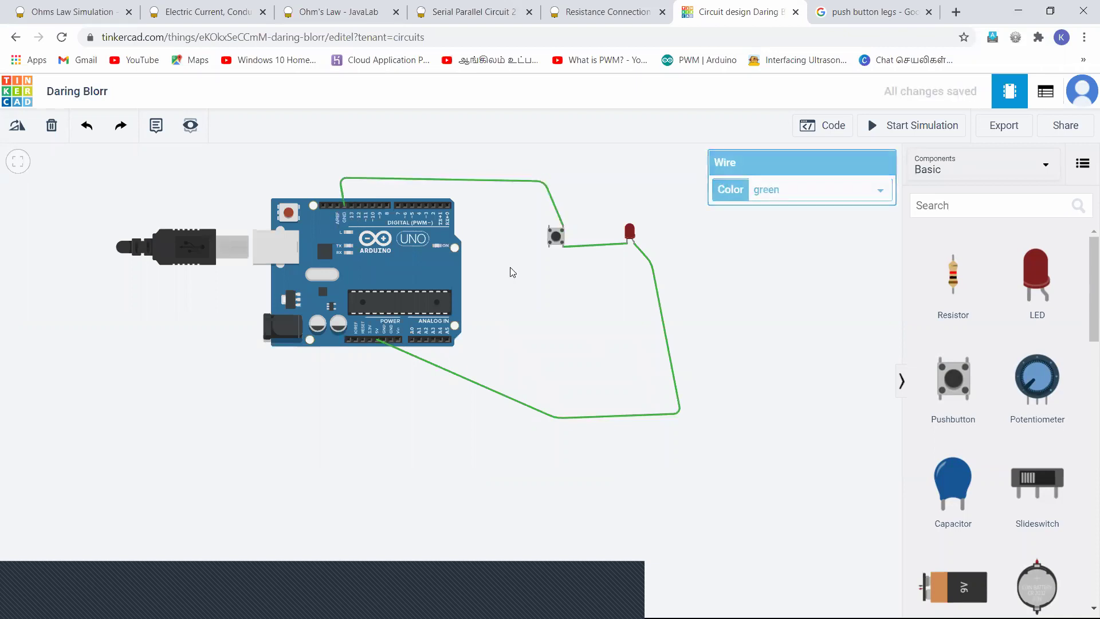
- Run the simulation to check the LED without operating the pushbutton, and stop it
click(898, 131)
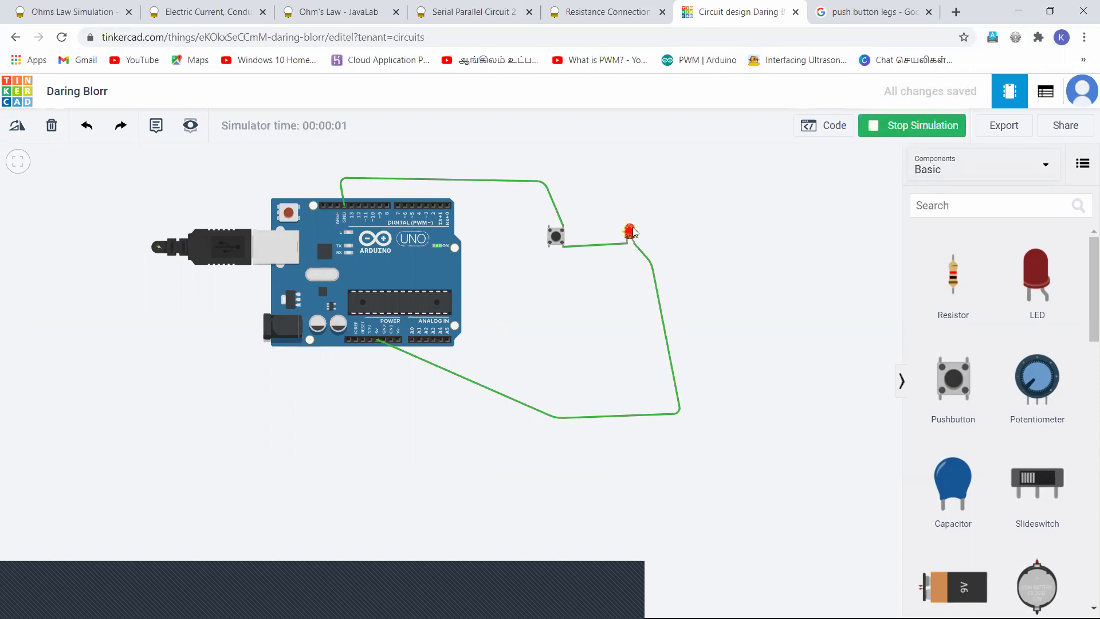
mouse_move(630, 231)
click(915, 127)
- Replace the ground wire with one from the Arduino's GND pin to the pushbutton's upper-left leg
click(560, 221)
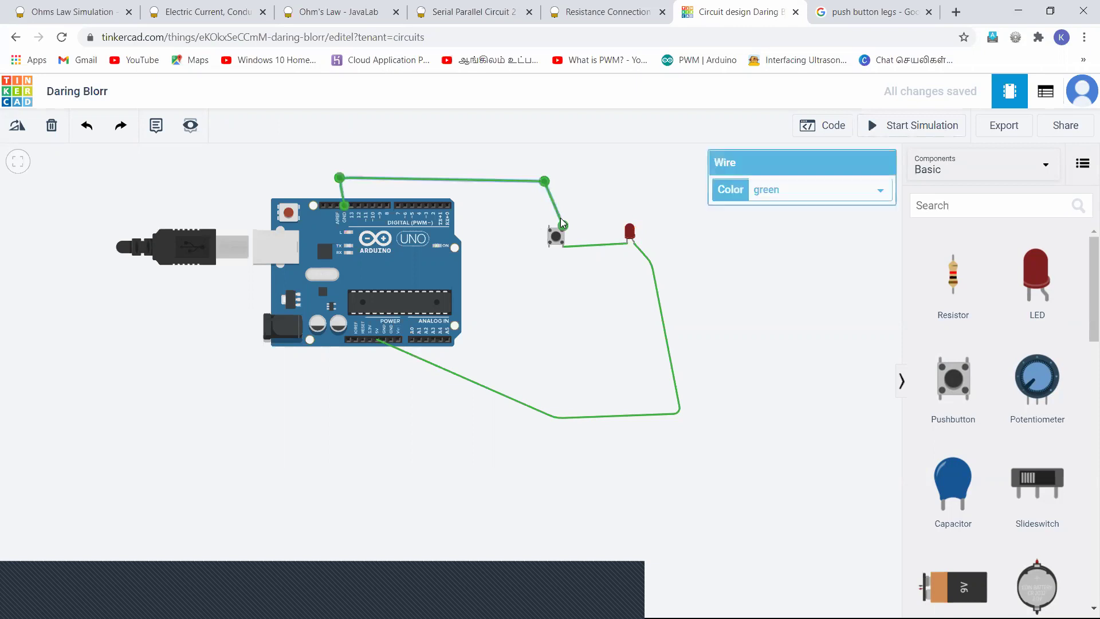
key(Delete)
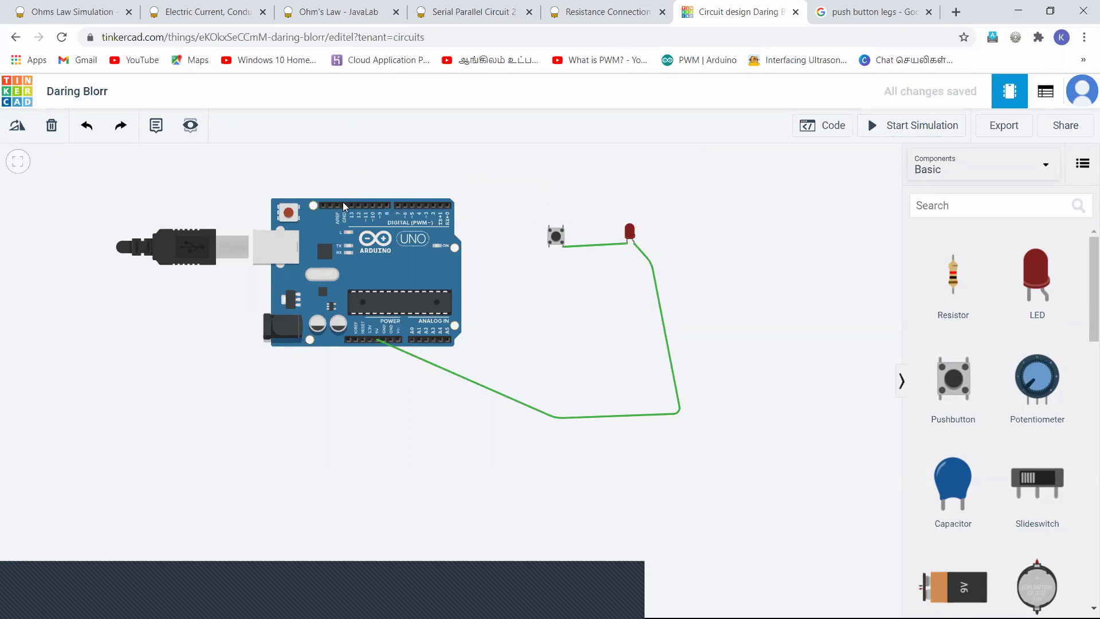
click(344, 205)
click(345, 181)
click(498, 180)
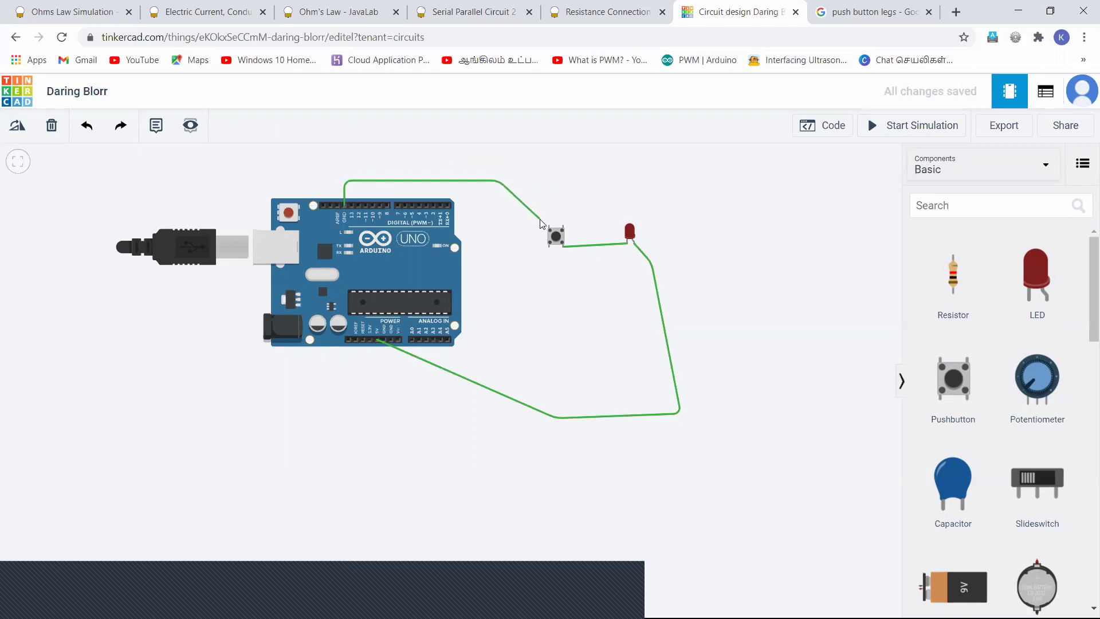
click(549, 228)
click(569, 184)
- Run the simulation, operate the pushbutton to test the LED, inspect the button's connections up close and stop the simulation
click(934, 125)
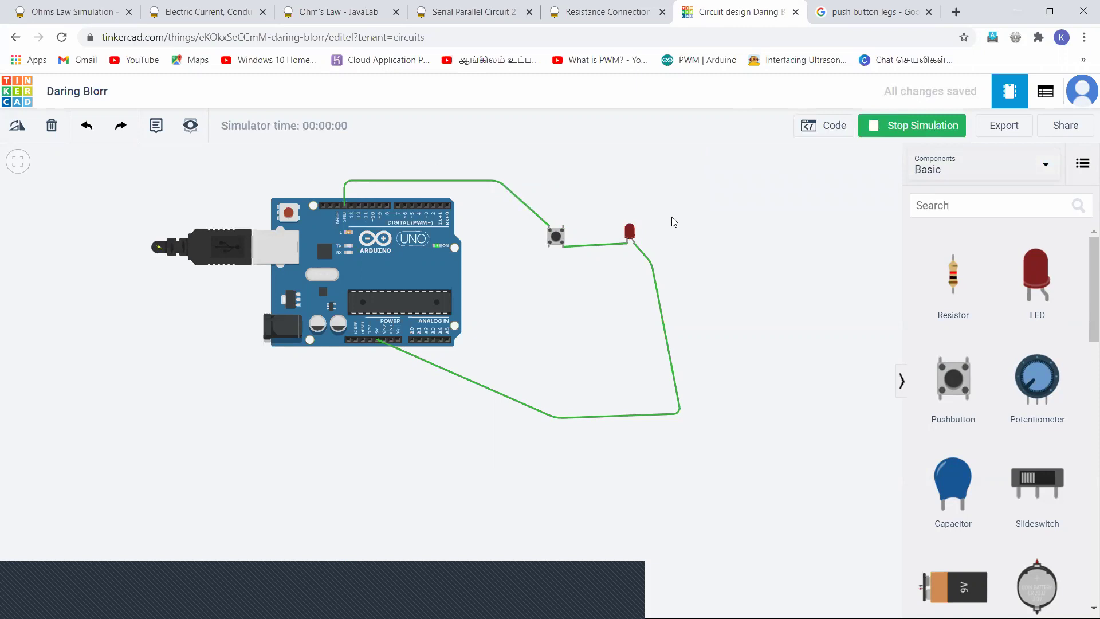
click(555, 236)
scroll(555, 237, up, 5)
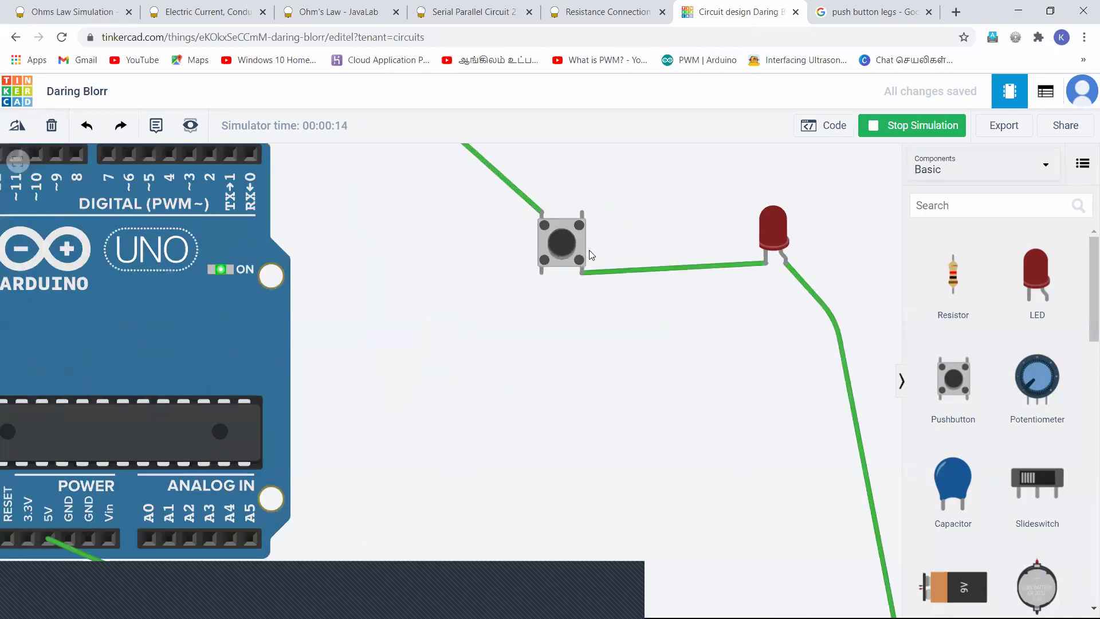
click(892, 125)
- Delete all three wires: the pushbutton's ground wire, the LED's 5V wire and the one between the pushbutton and the LED
scroll(638, 389, down, 5)
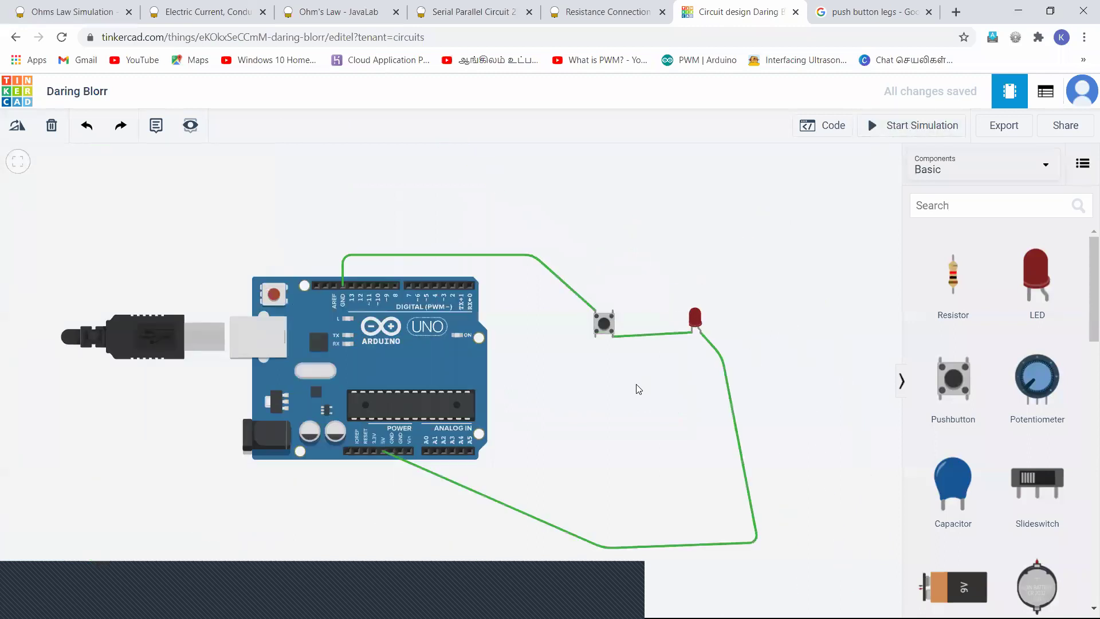
click(569, 288)
key(Delete)
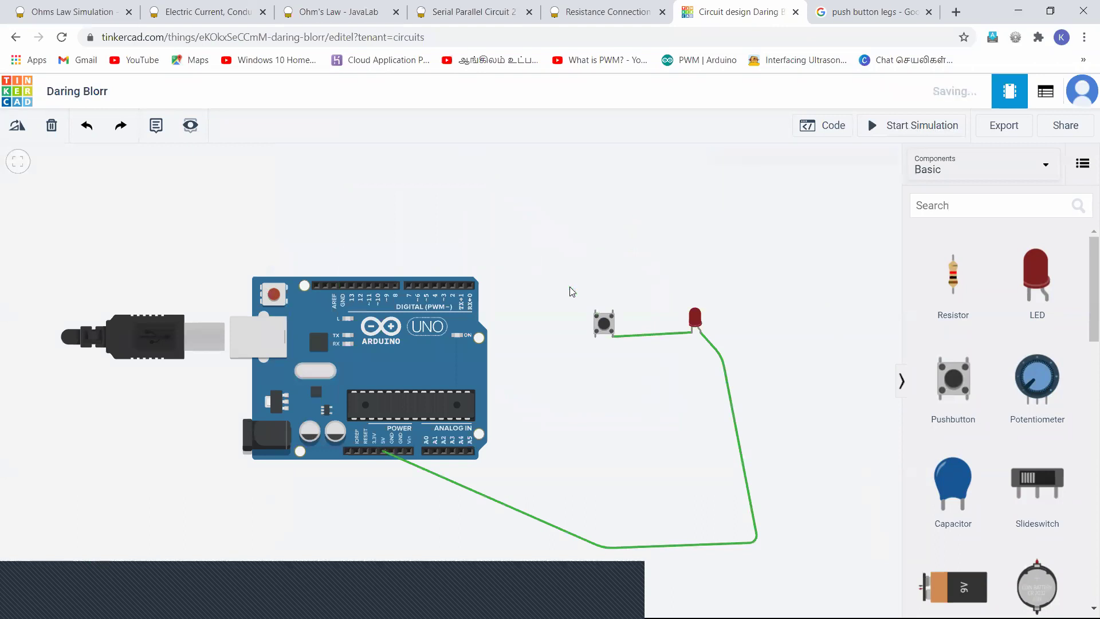
click(515, 510)
key(Delete)
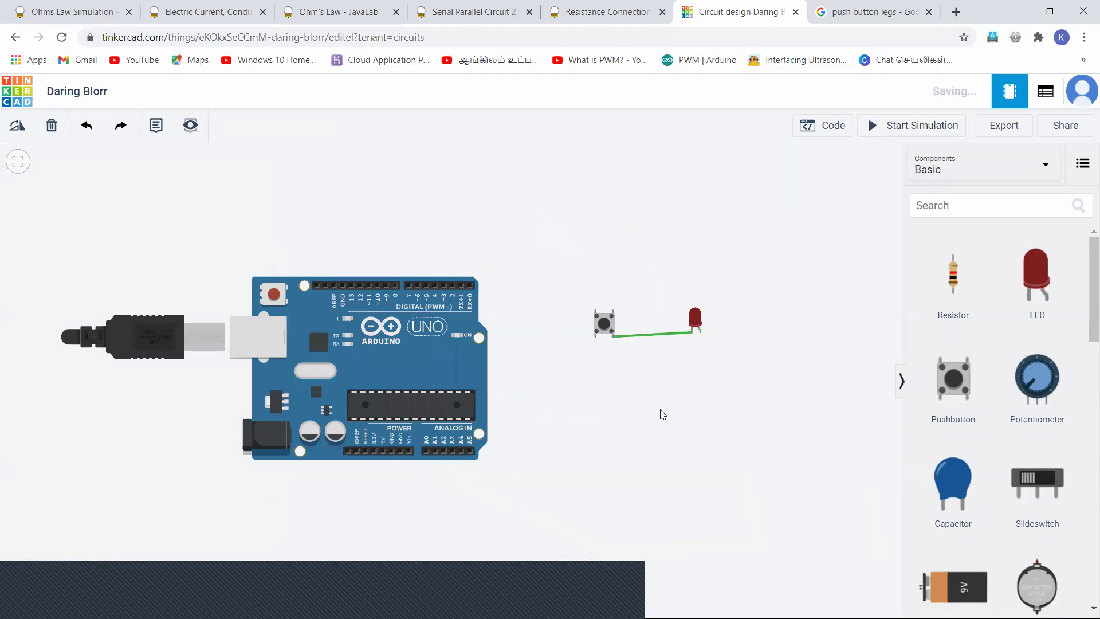
click(79, 594)
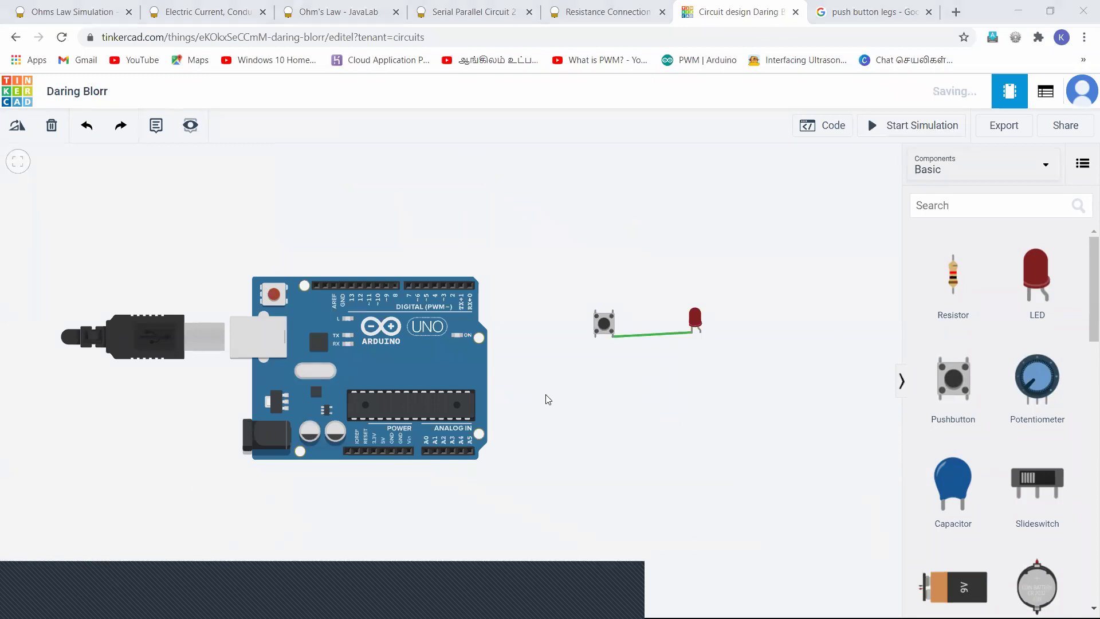
click(666, 337)
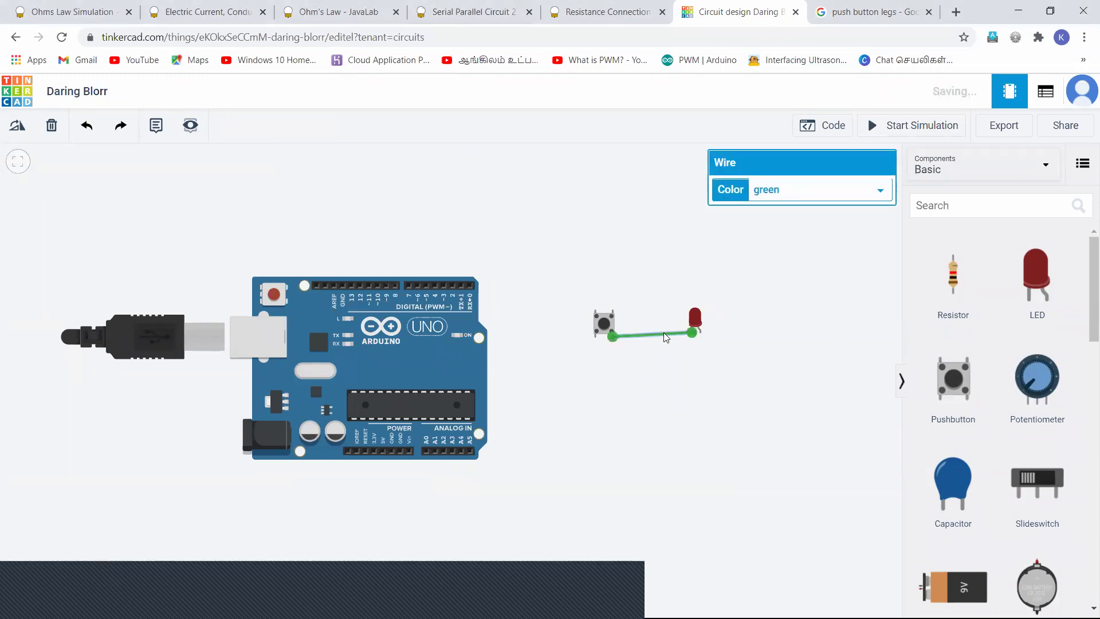
click(709, 320)
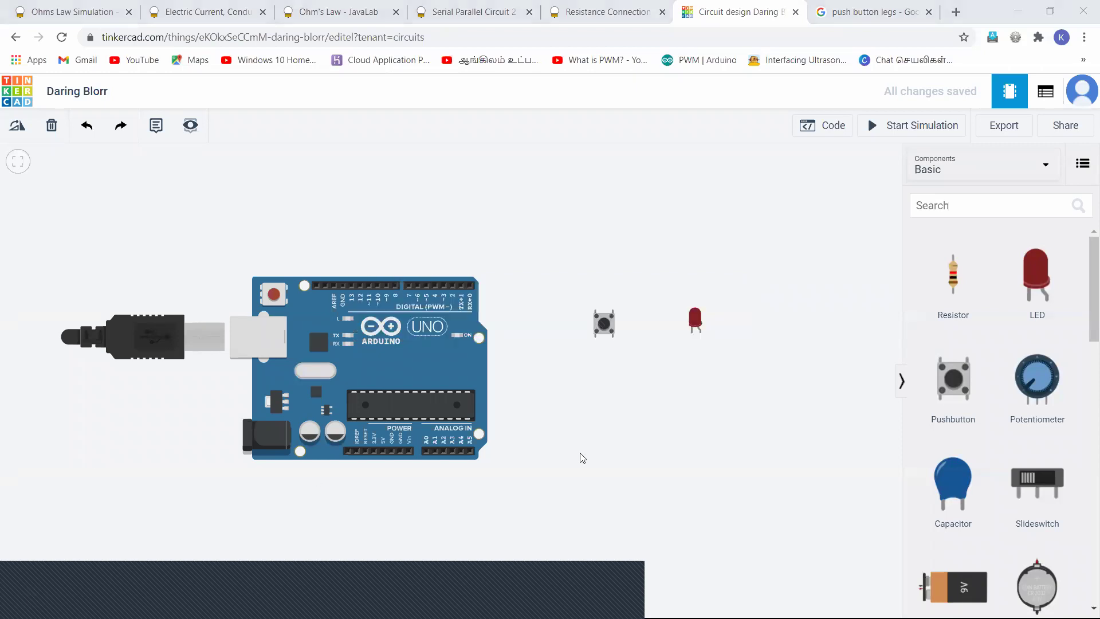
click(611, 329)
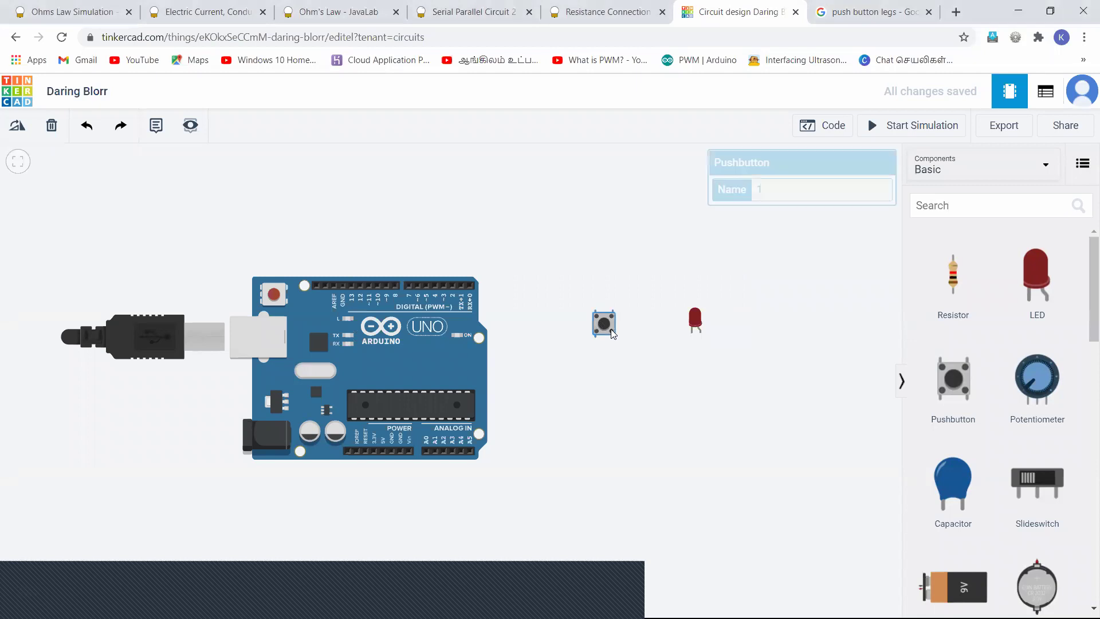
click(771, 257)
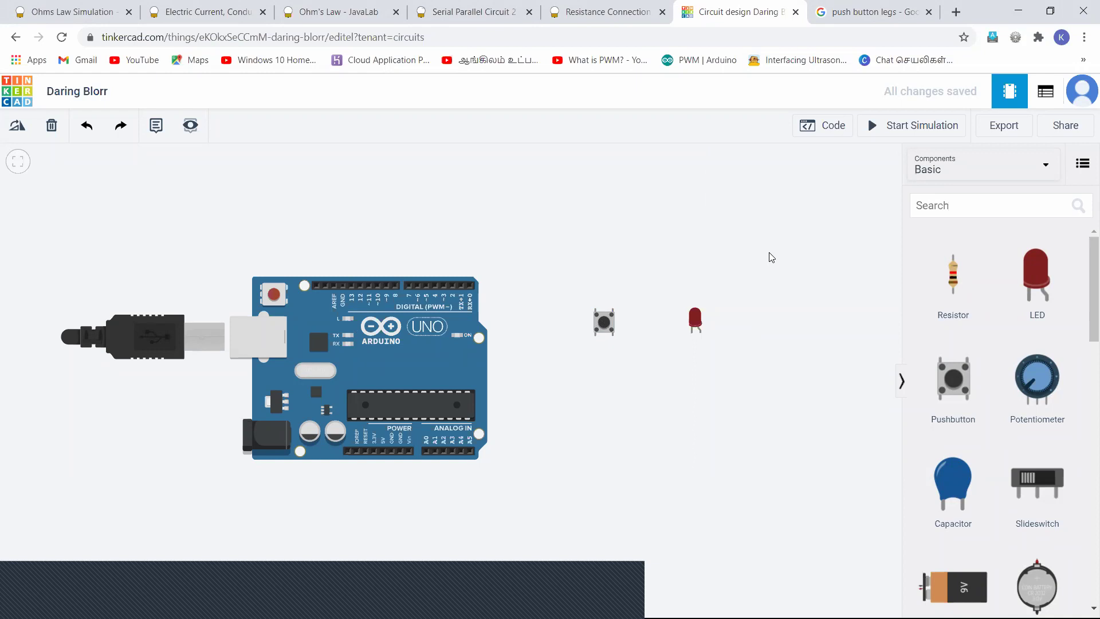
- Switch to the Google Slides workshop presentation, view the pull-down resistors slide, and return to the Tinkercad circuit
key(alt+Tab)
key(alt+Tab)
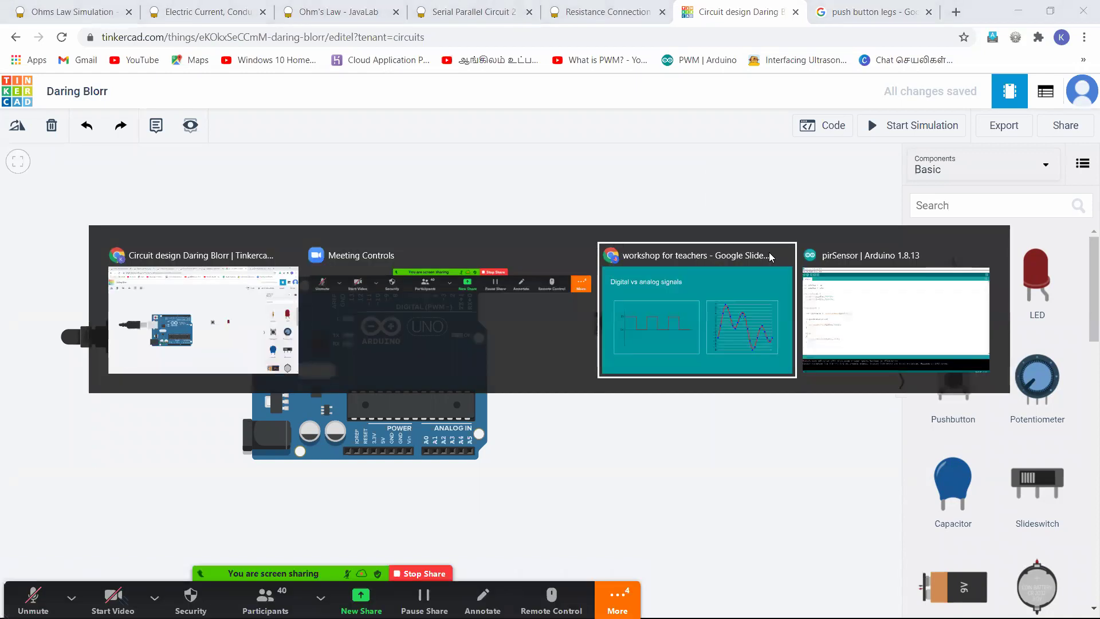
key(Right)
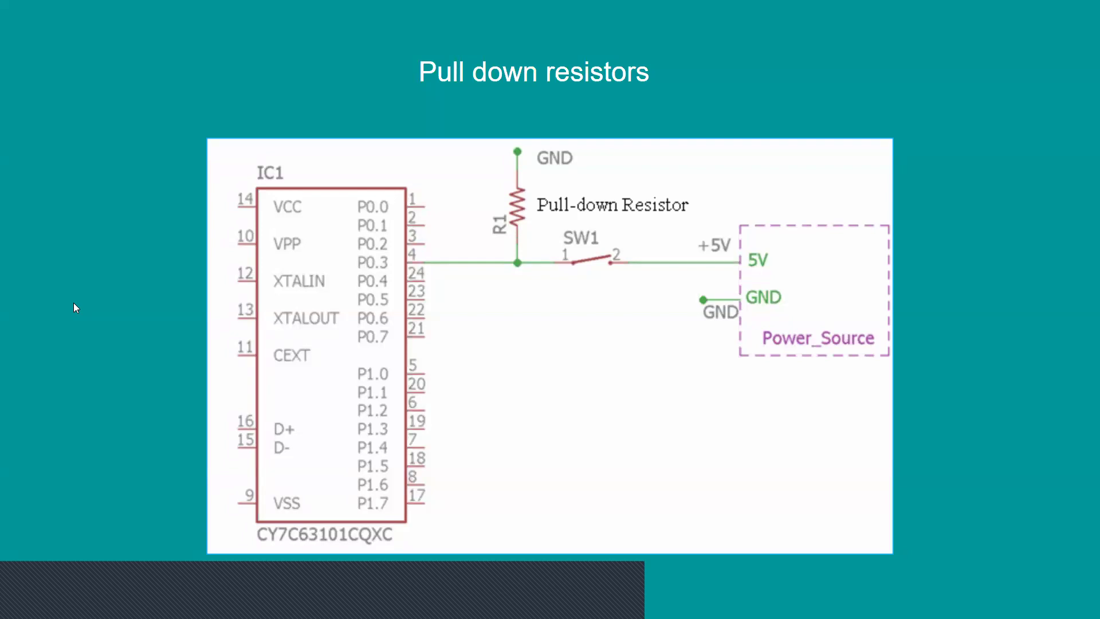
key(alt+Tab)
key(alt+Tab)
key(alt+Tab)
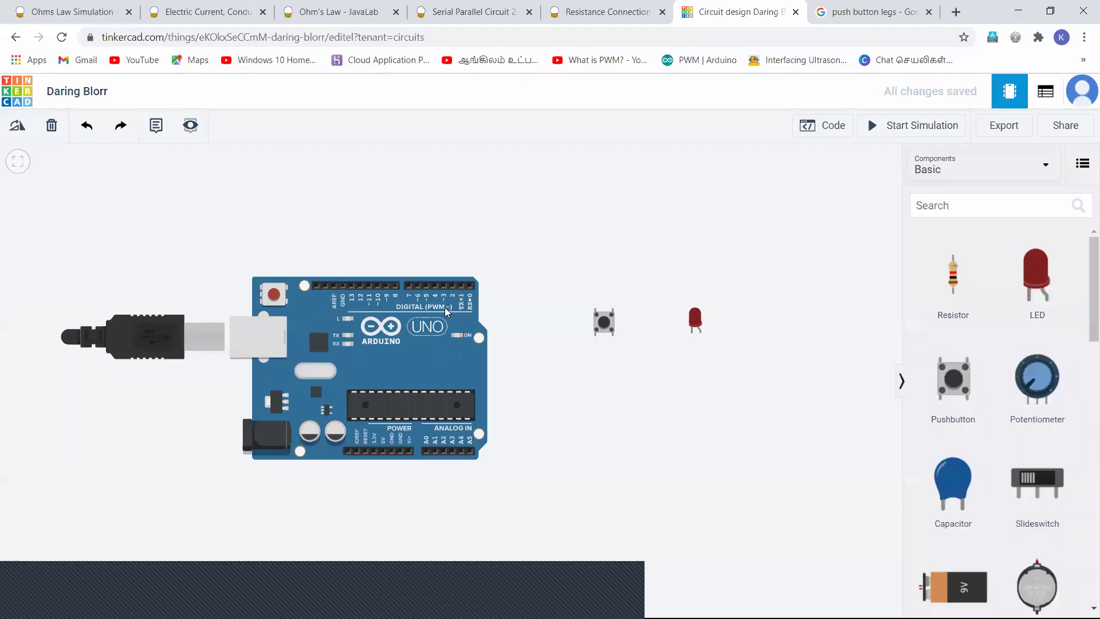
- Move the Arduino Uno board slightly upward in the workspace
mouse_move(414, 280)
mouse_down()
mouse_move(375, 273)
mouse_move(424, 281)
mouse_move(418, 274)
mouse_up()
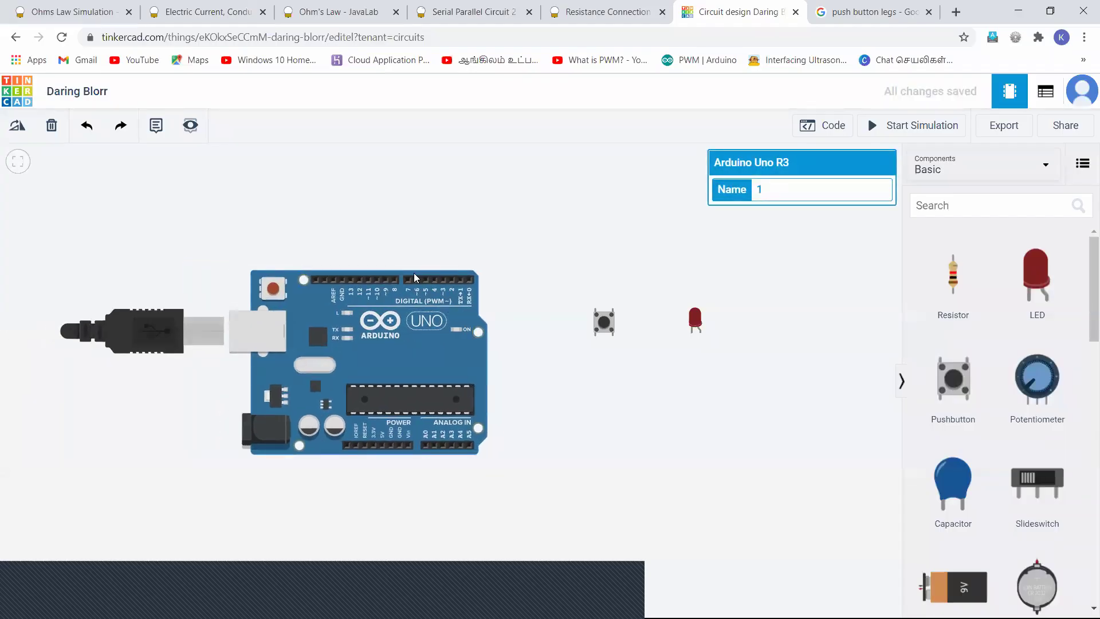